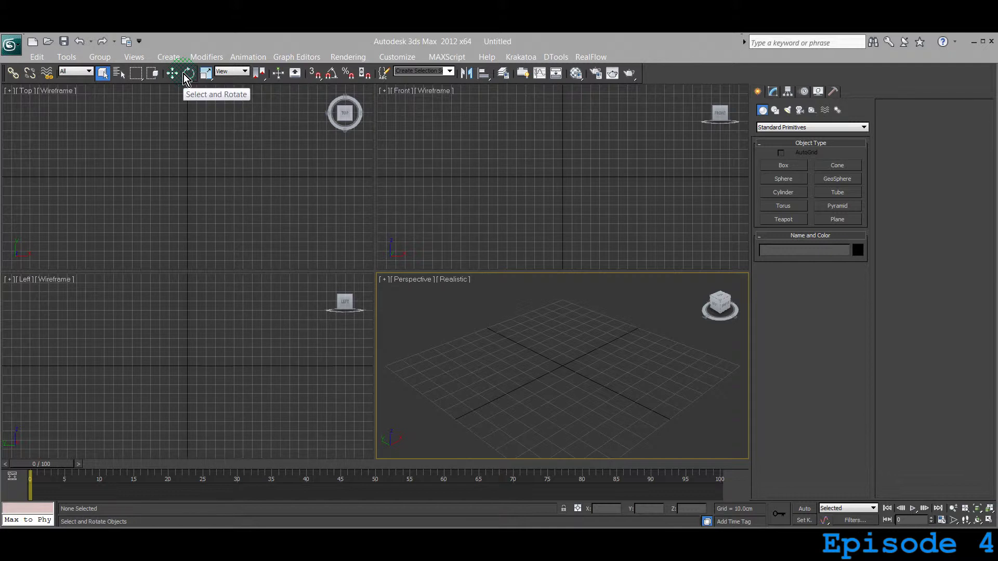
Show the Shapes splines list, pick Line and expand its Rendering rollout
left_click(773, 92)
left_click(757, 92)
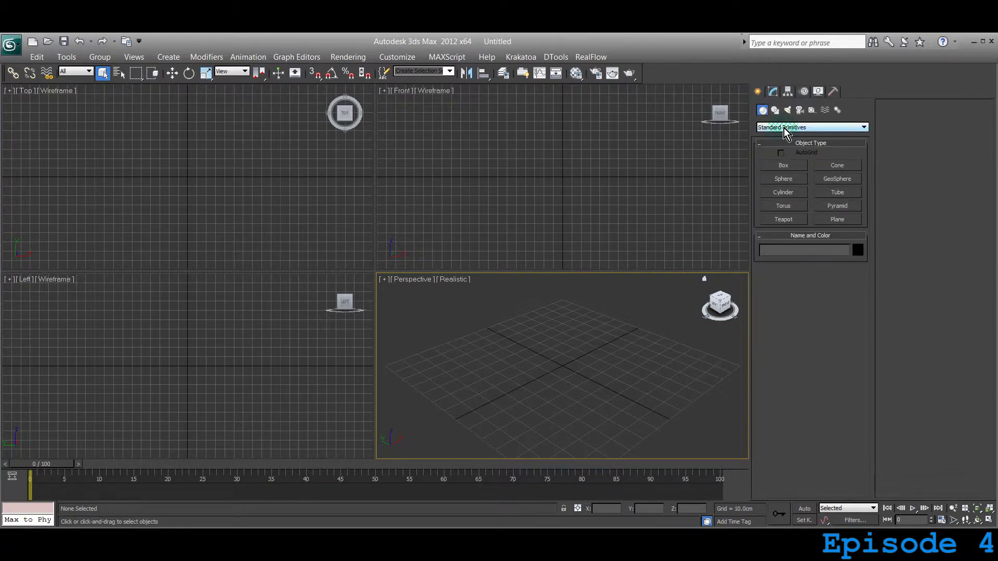
left_click(776, 114)
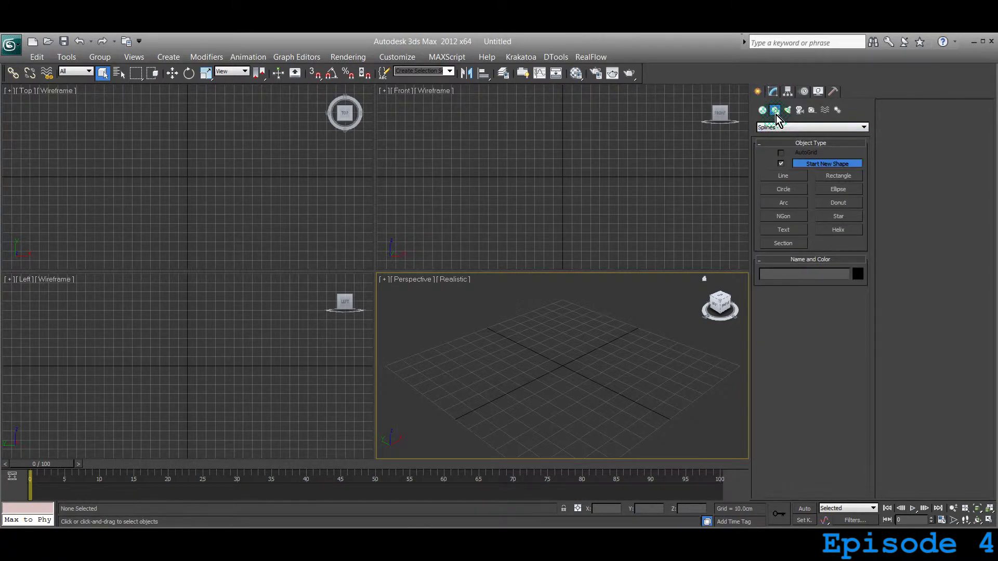
left_click(784, 177)
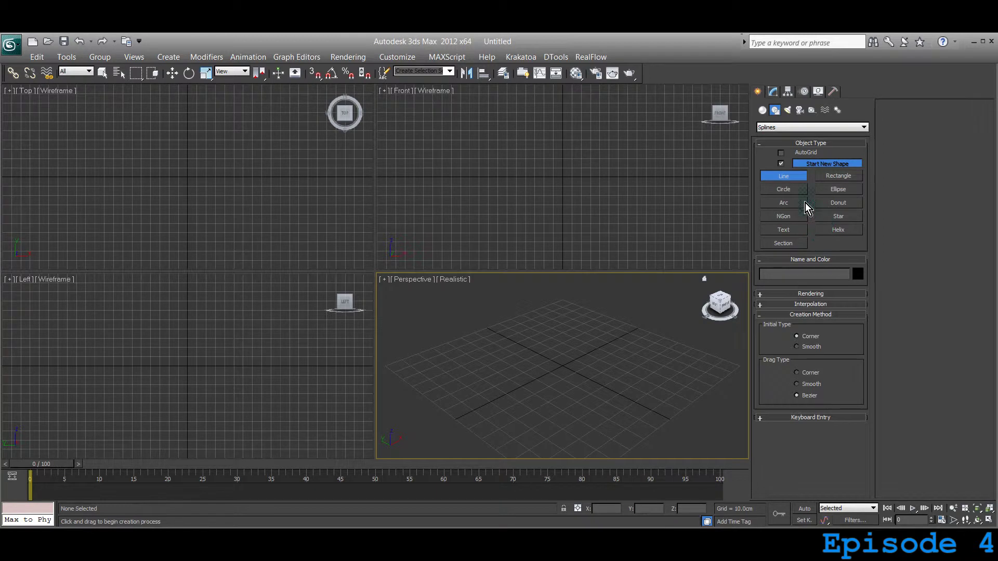
left_click(817, 293)
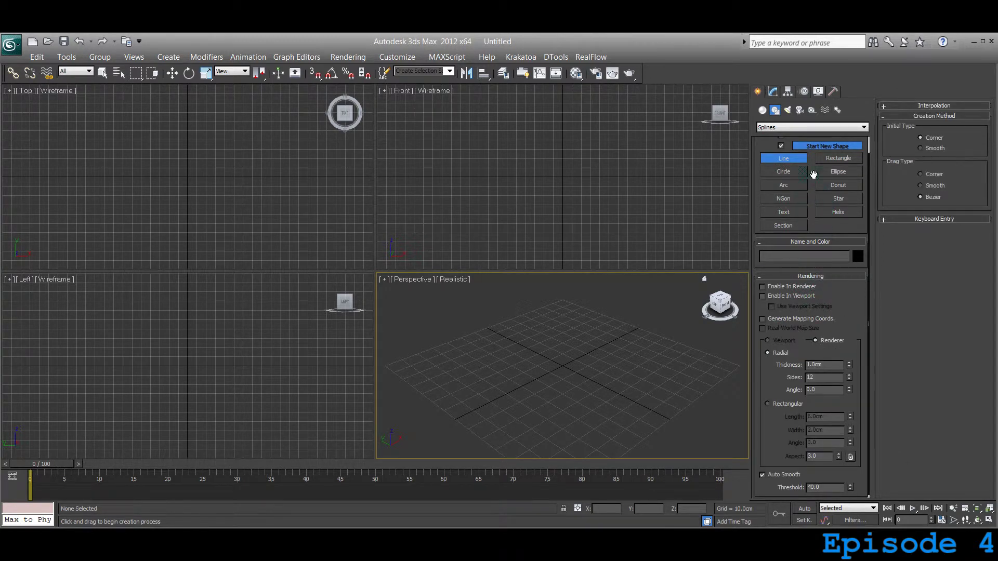
scroll(822, 180, "up", 1)
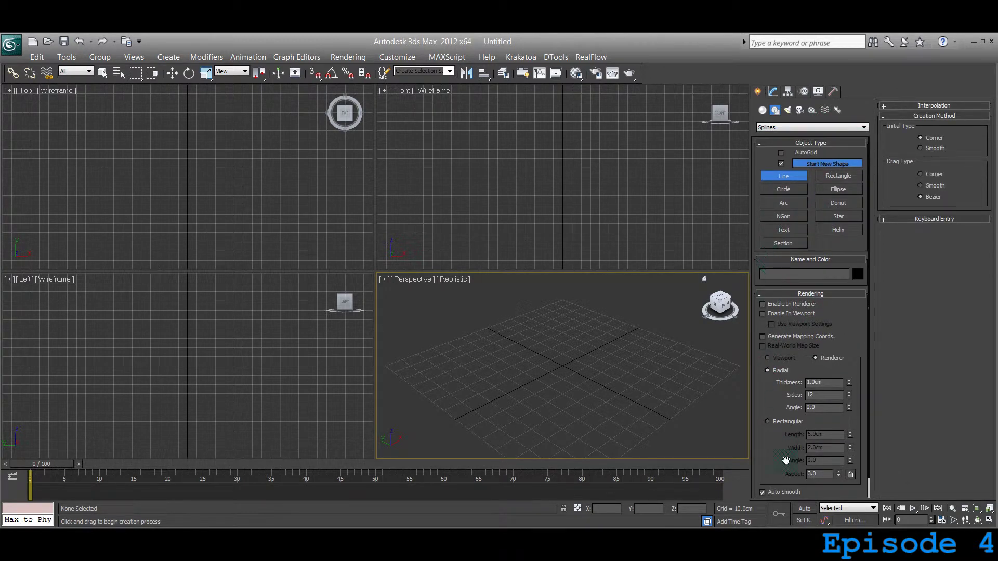
Collapse the rollouts, browse Extended Primitives under Geometry, then return to Splines
left_click(805, 145)
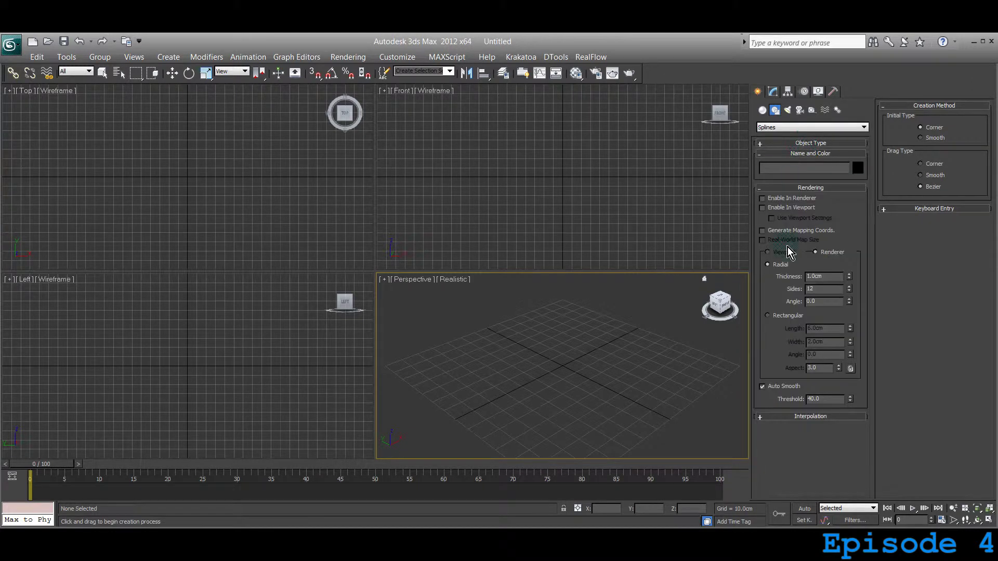
left_click(810, 188)
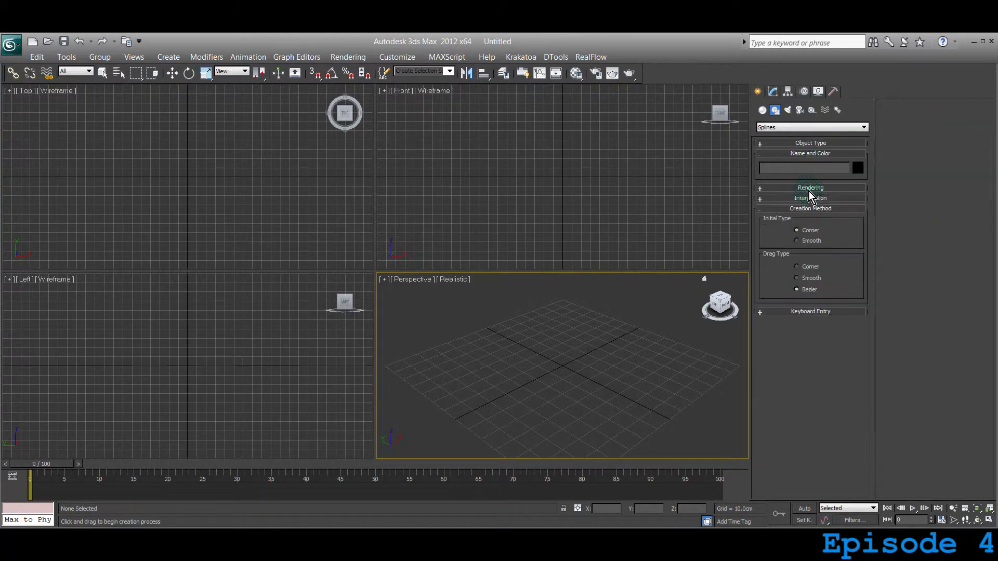
left_click(762, 110)
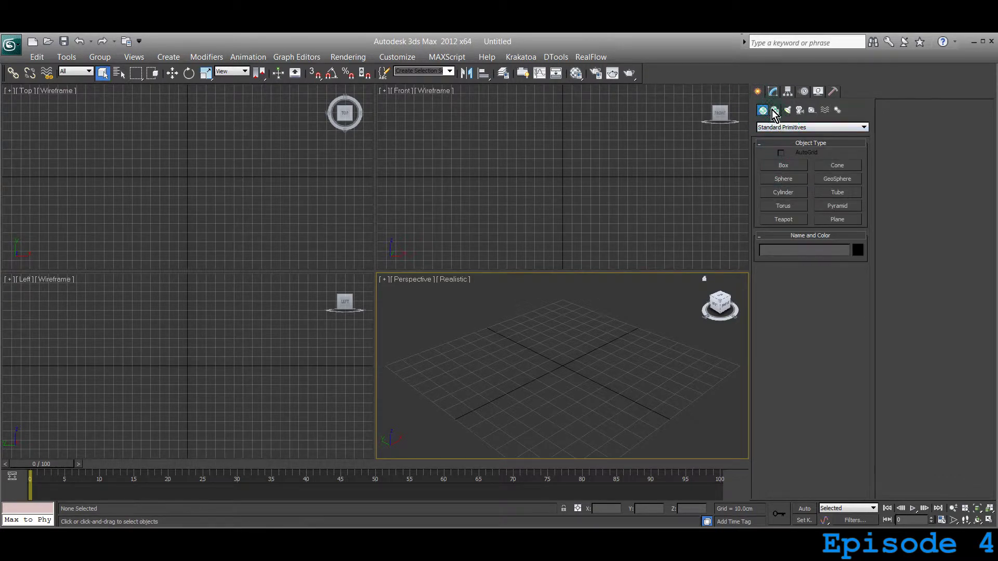
left_click(776, 129)
left_click(777, 142)
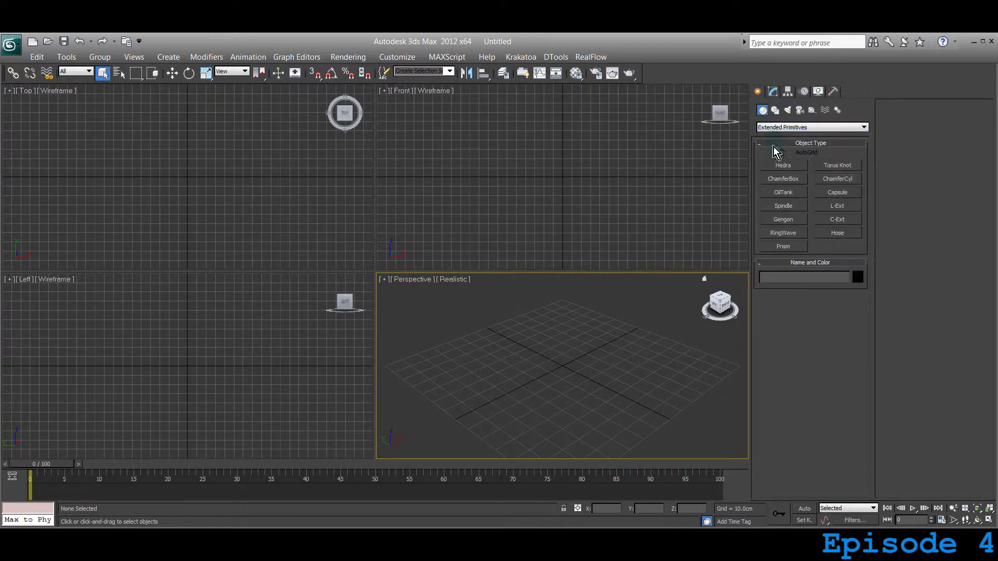
left_click(775, 110)
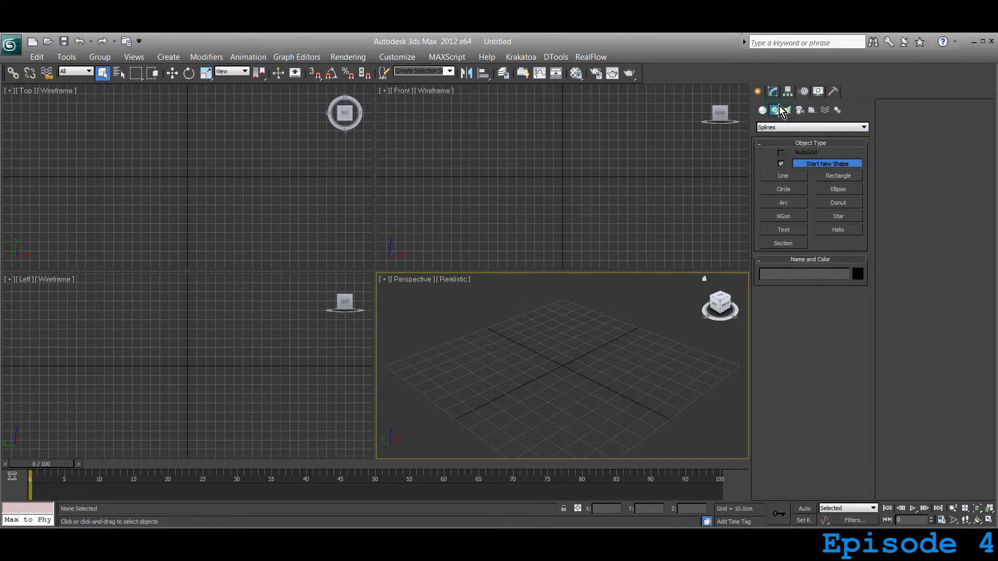
Draw an upright circle of about 58.8 cm radius in the Left viewport
left_click(785, 190)
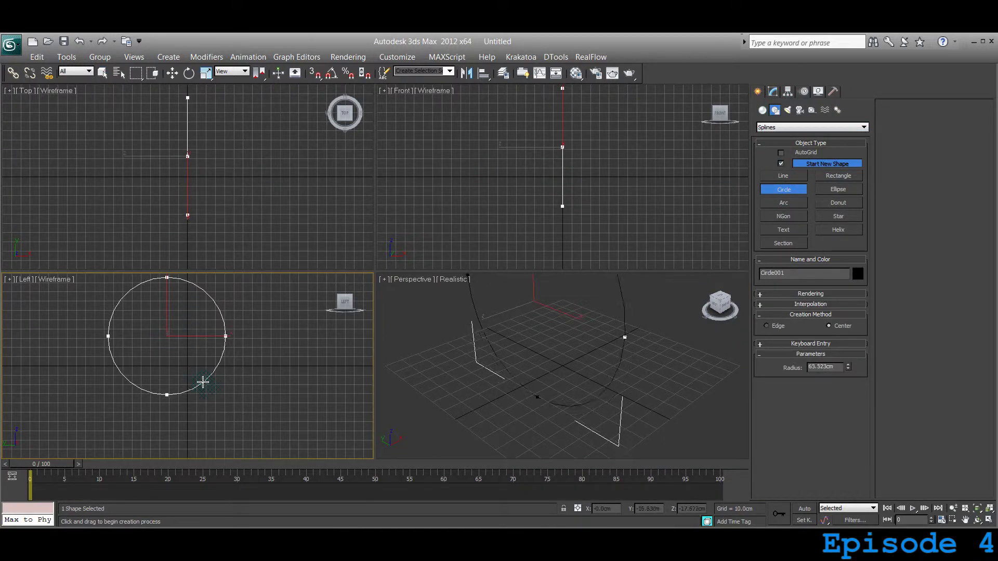
left_click_drag(167, 337, 201, 379)
middle_click_drag(201, 379, 200, 375)
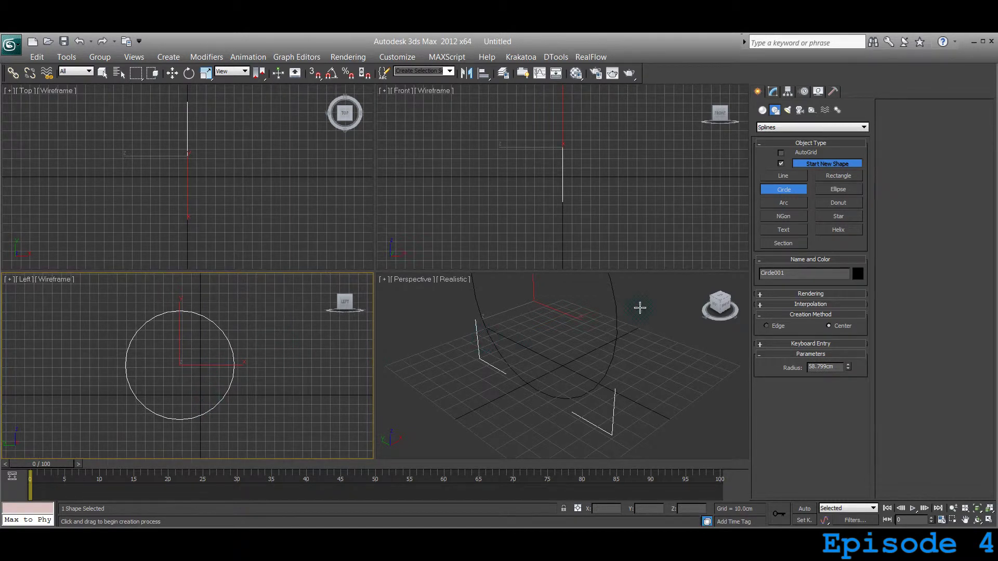
Enable the circle's In Viewport rendering and set its thickness to about 7.5 cm
left_click(773, 92)
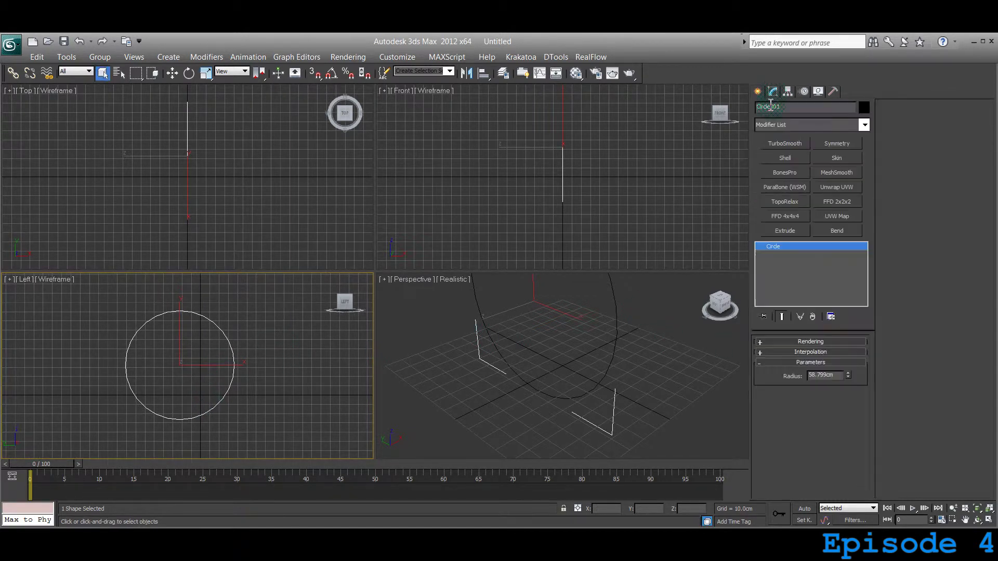
left_click(774, 342)
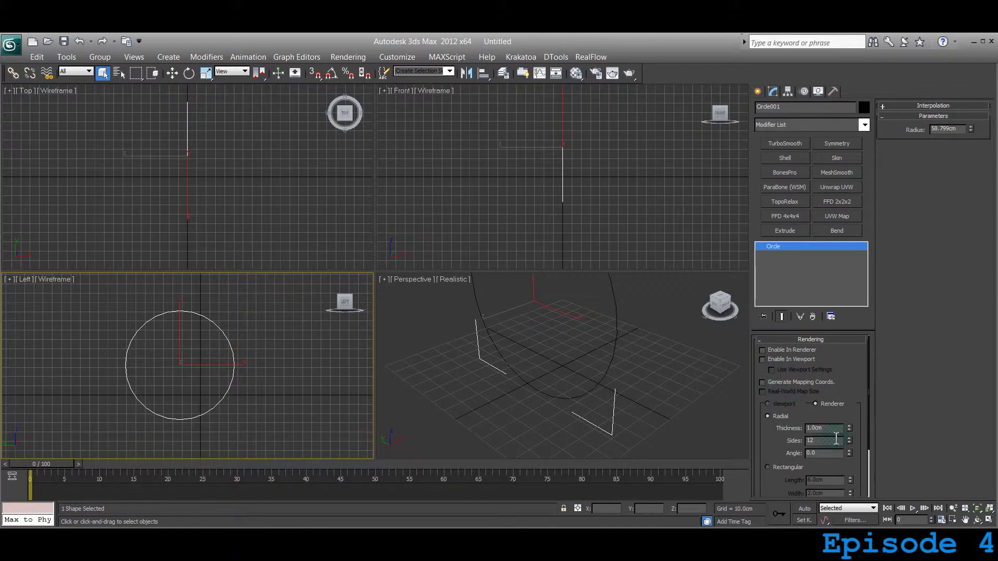
left_click_drag(850, 431, 850, 374)
left_click(763, 359)
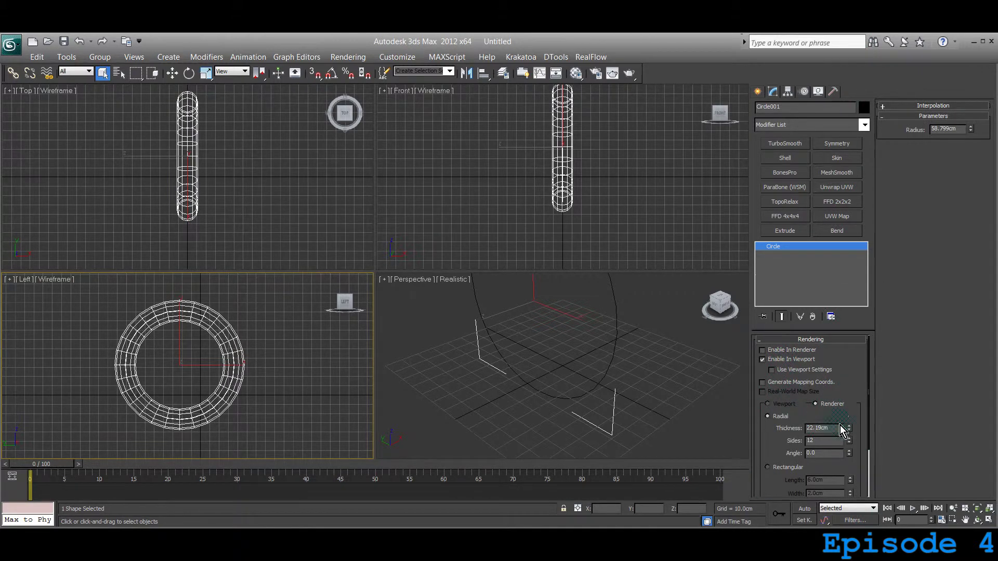
left_click_drag(850, 428, 835, 462)
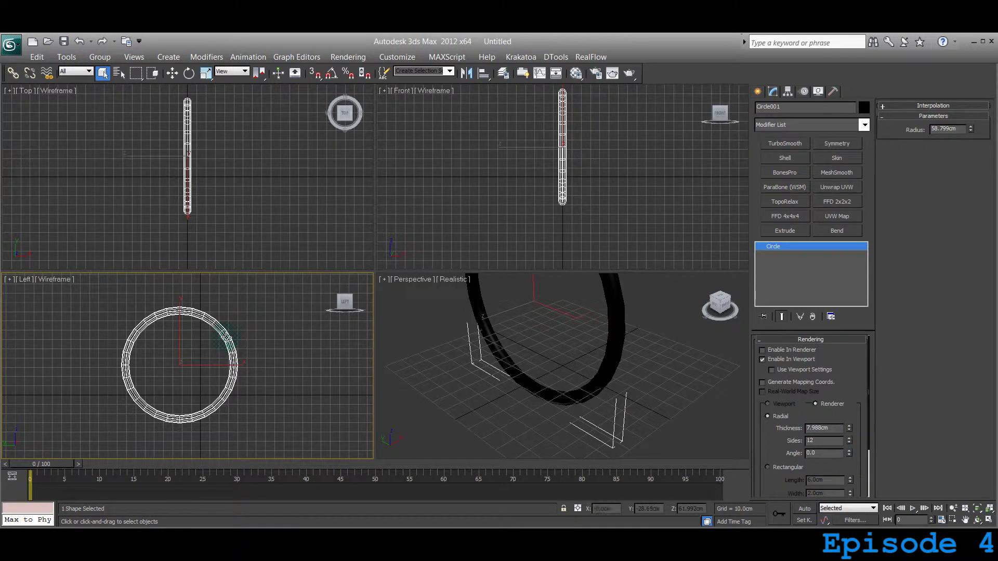
Convert the circle to an Editable Poly and enter Vertex mode
right_click(228, 336)
mouse_move(249, 455)
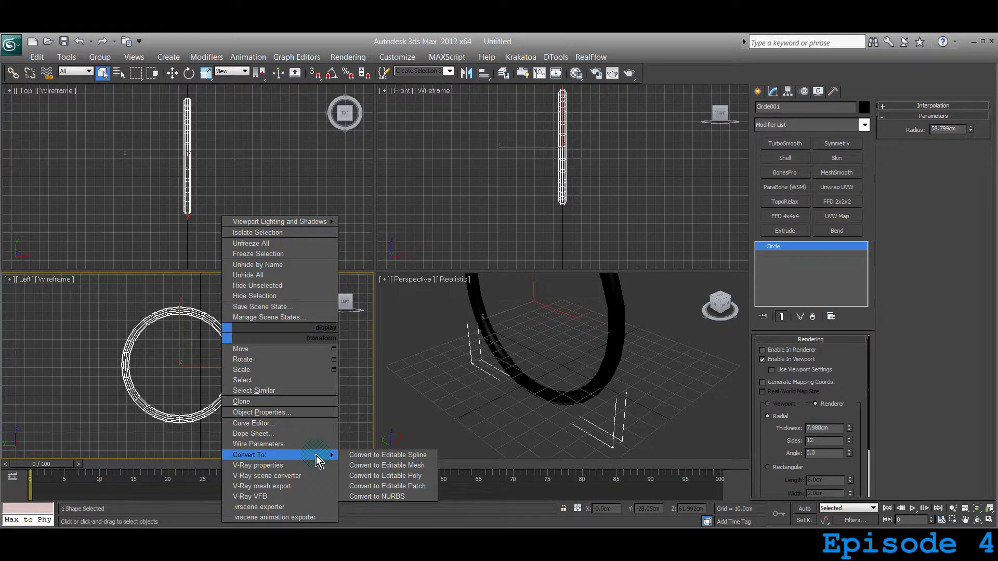
left_click(385, 476)
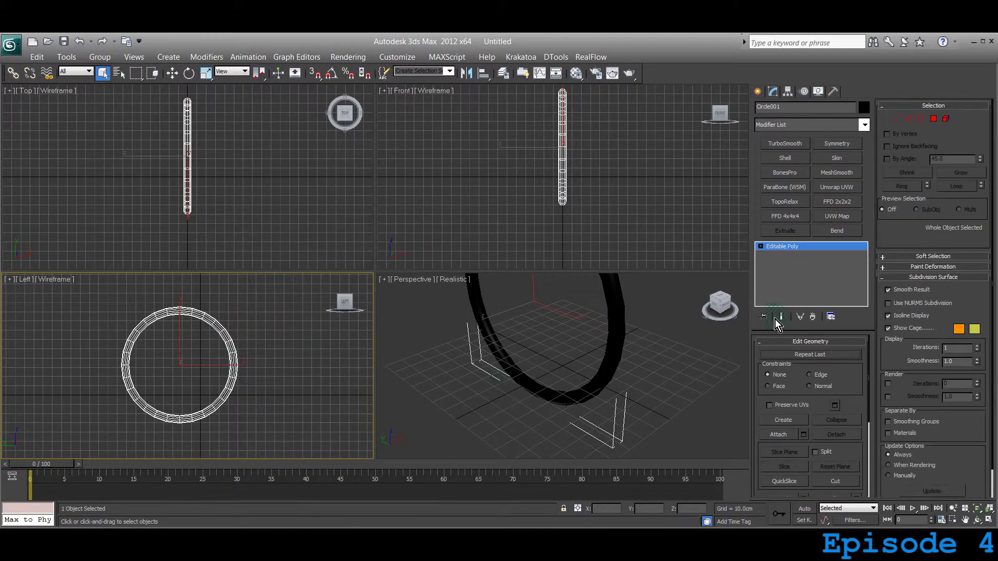
left_click(895, 121)
scroll(279, 373, "up", 4)
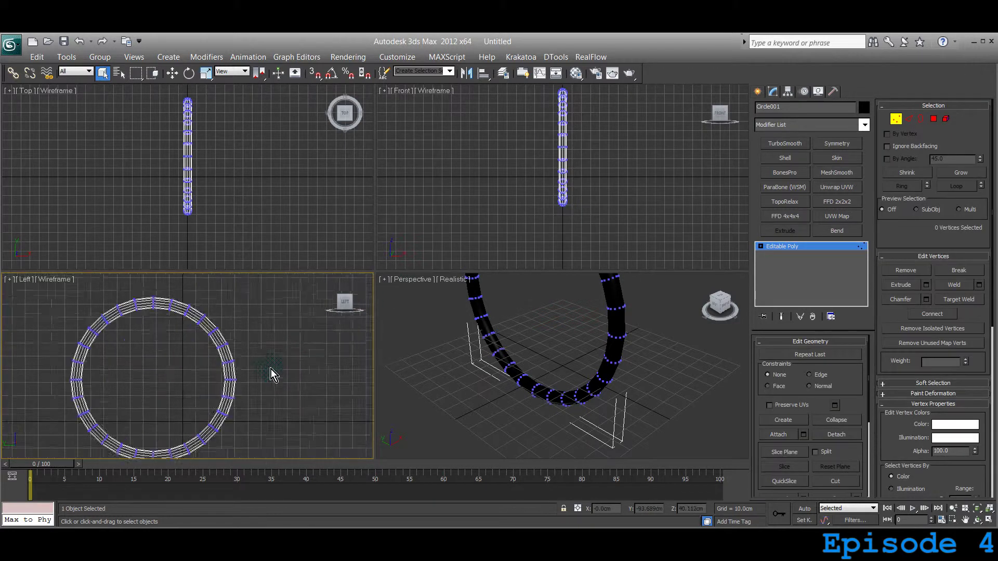
Delete the vertices on the ring's right side to leave an open C-shaped tube
middle_click_drag(271, 370, 203, 399)
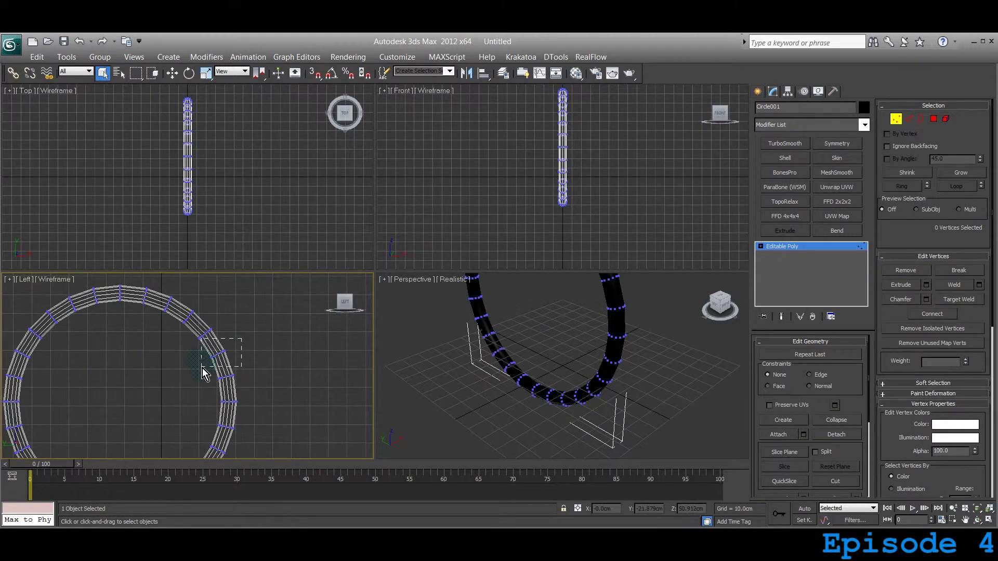
left_click_drag(234, 345, 203, 368)
key("Delete")
scroll(247, 330, "down", 2)
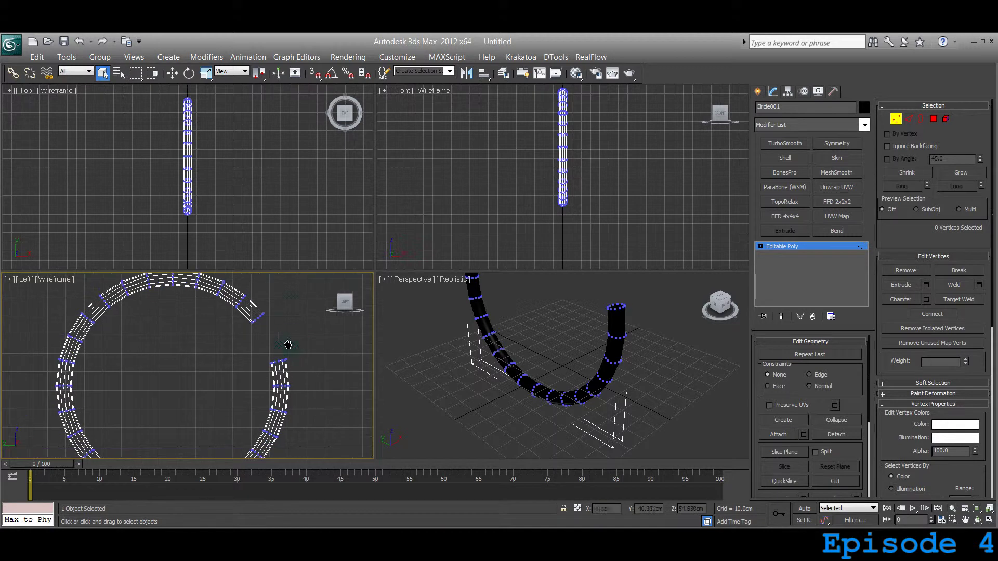
left_click_drag(281, 299, 249, 335)
key("Delete")
middle_click_drag(296, 328, 262, 326)
key("z")
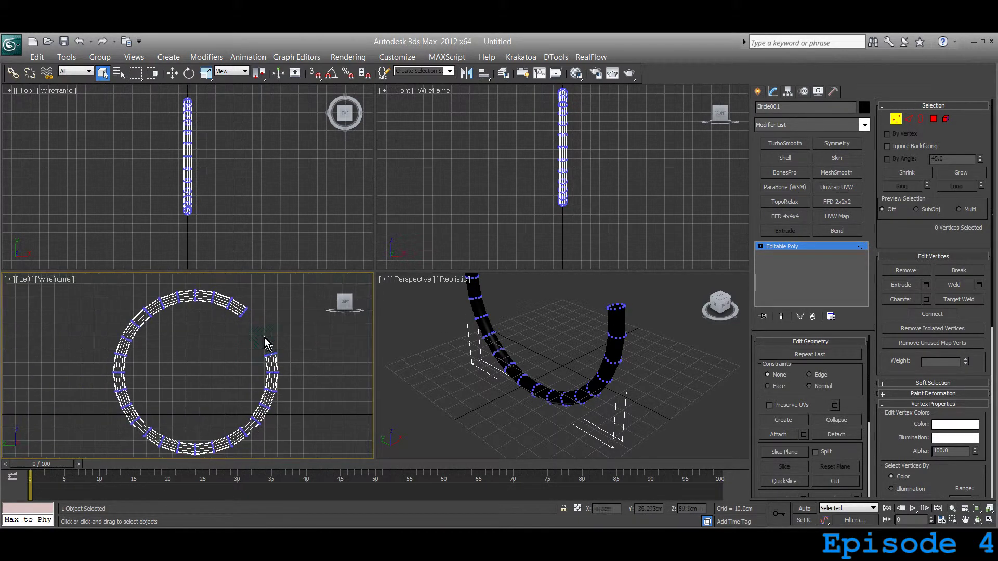
Choose the Cone tool from Standard Primitives in the Geometry category
left_click(756, 92)
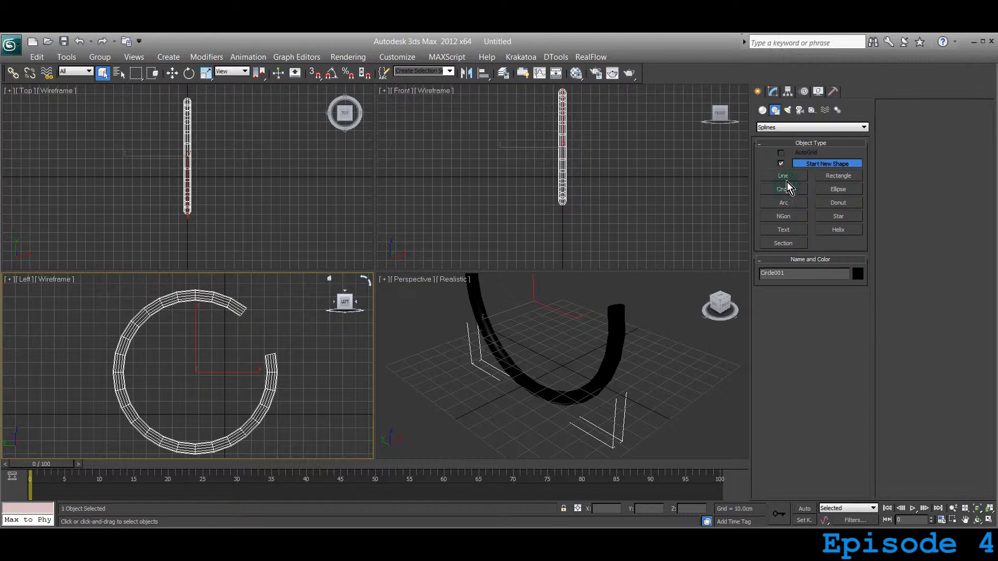
left_click(762, 111)
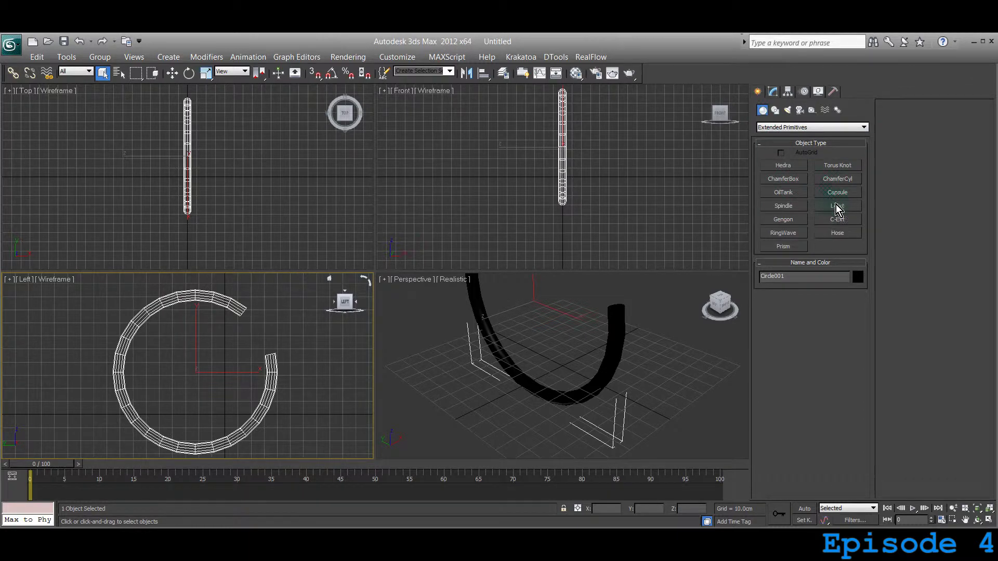
left_click(780, 127)
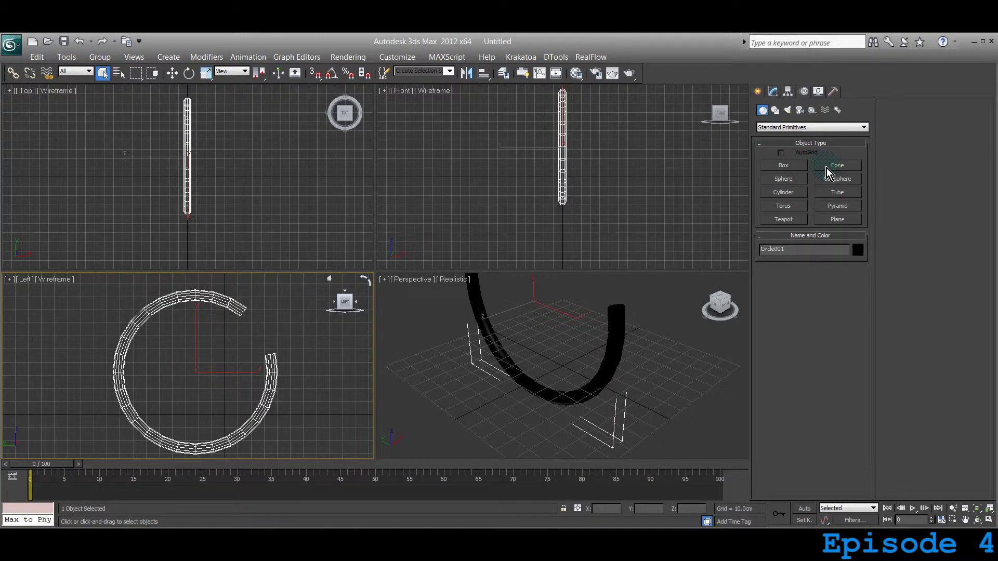
left_click(837, 168)
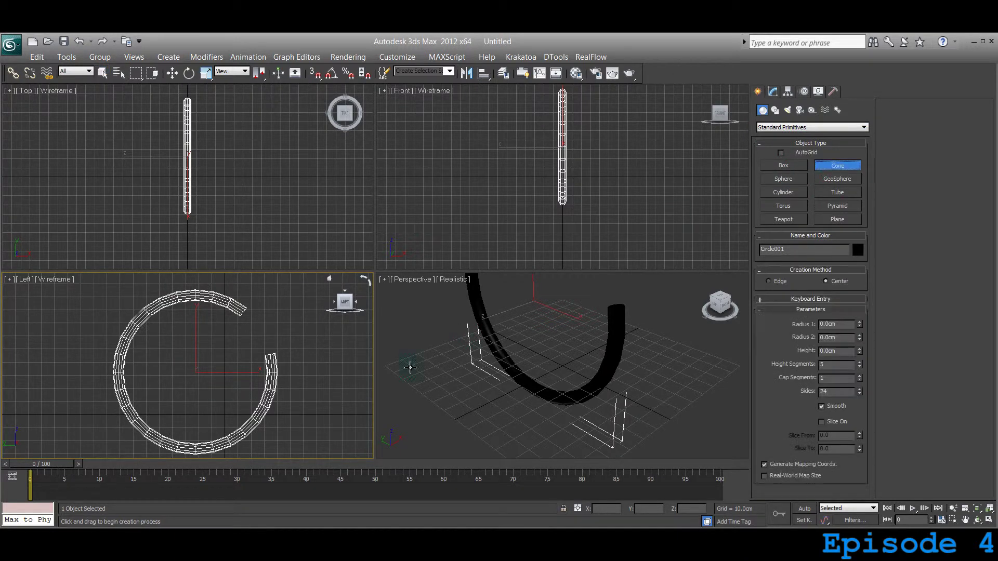
With AutoGrid on, draw a pointed cone on the grid near the open tube
mouse_move(553, 334)
middle_mouse_down("alt")
mouse_move(566, 408)
mouse_move(580, 358)
middle_mouse_up("alt")
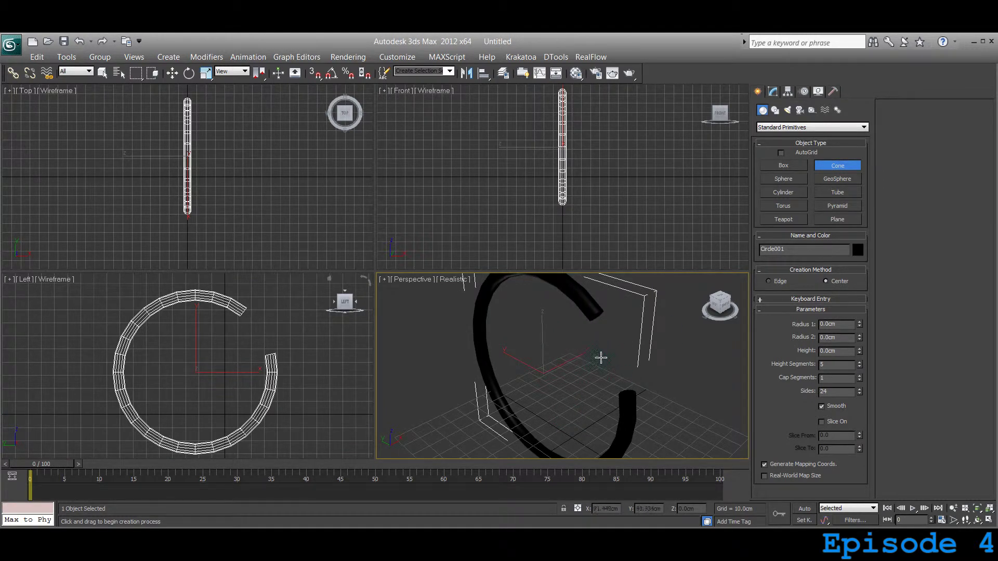
left_click(795, 153)
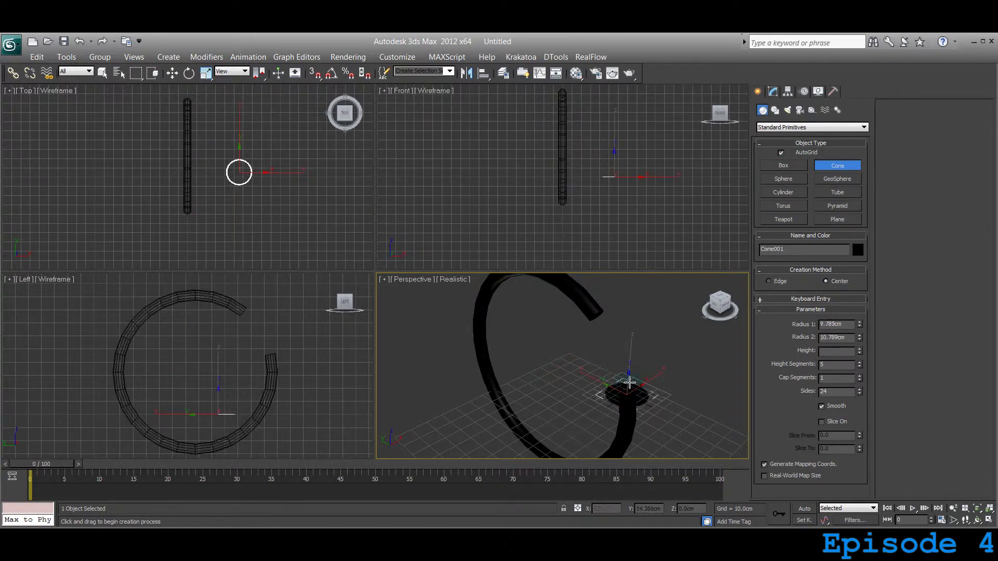
left_click_drag(626, 395, 630, 387)
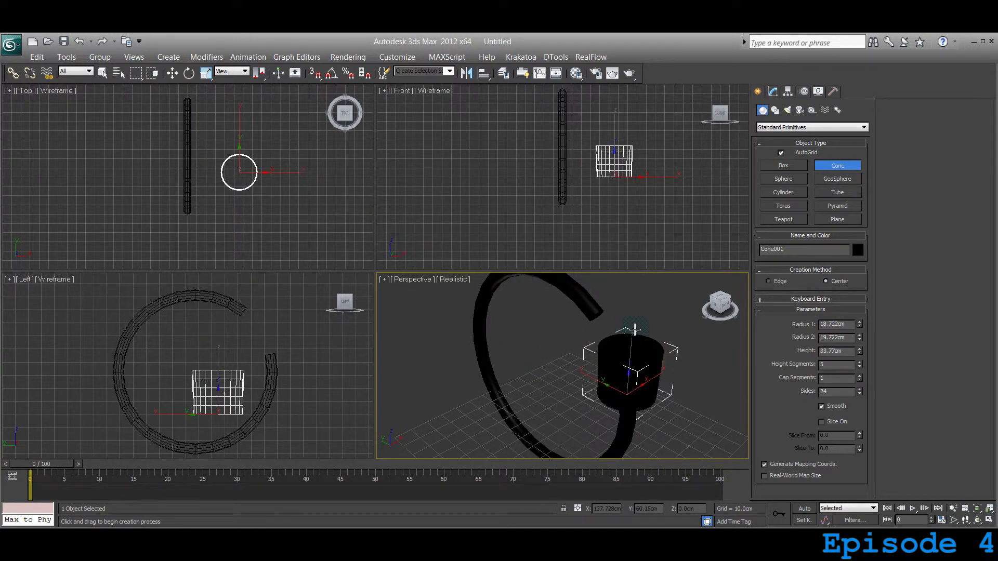
left_click(633, 331)
Finish the pointed cone, then raise it and move it across the ground plane
left_click(618, 357)
right_click(618, 357)
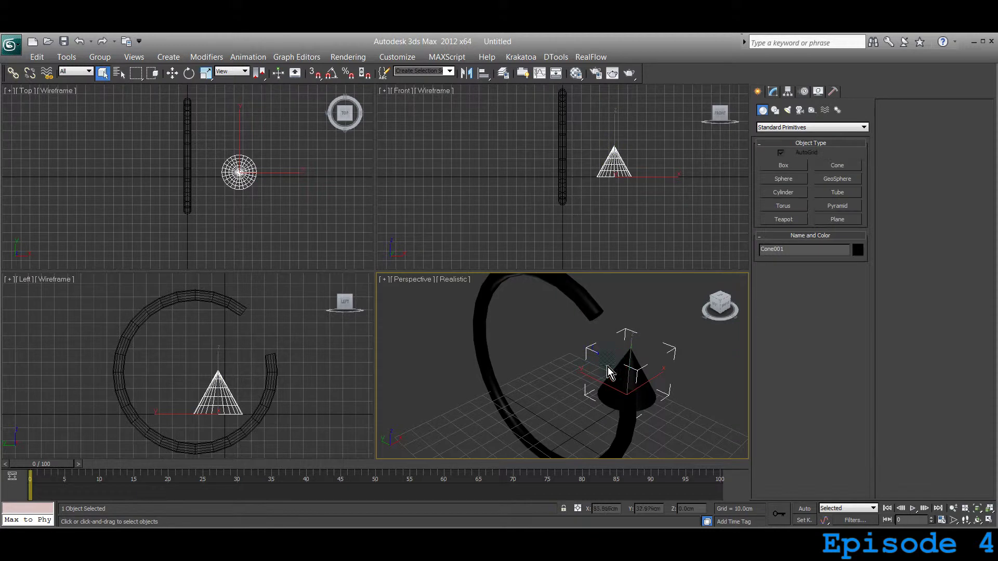
mouse_move(618, 358)
middle_mouse_down("alt")
mouse_move(536, 349)
mouse_move(588, 409)
middle_mouse_up("alt")
key("w")
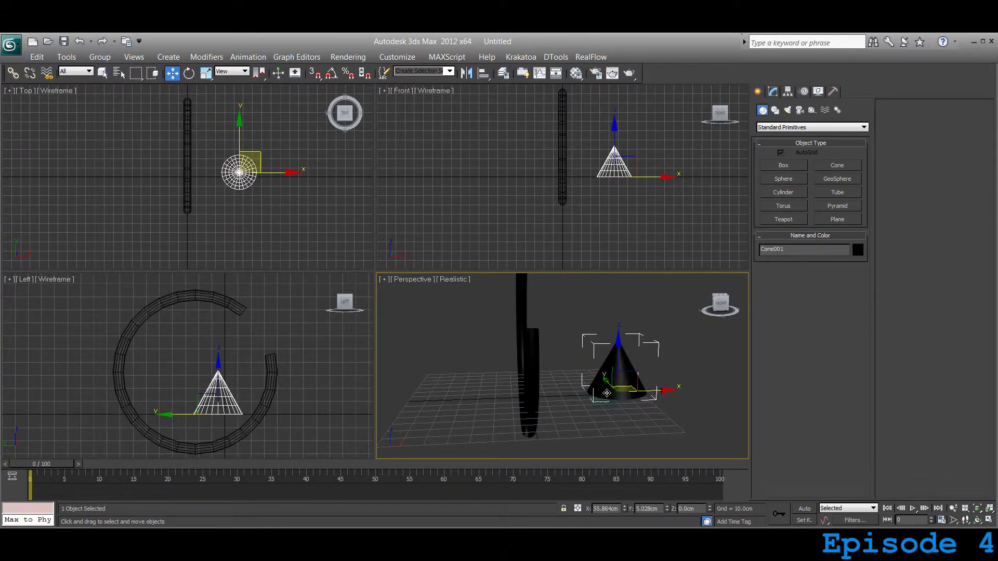
left_click_drag(609, 359, 609, 310)
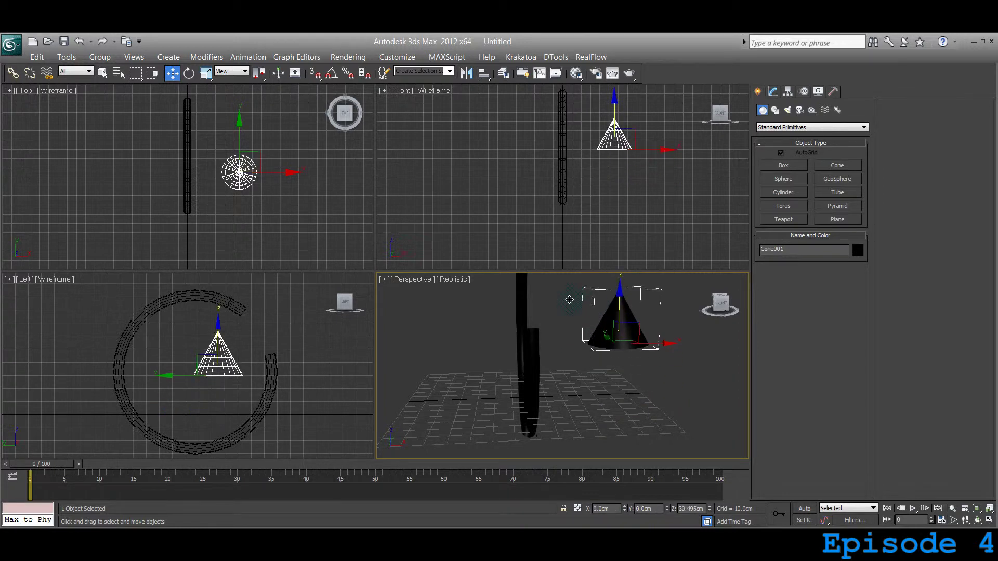
mouse_move(557, 307)
middle_mouse_down("alt")
mouse_move(521, 419)
mouse_move(555, 393)
middle_mouse_up("alt")
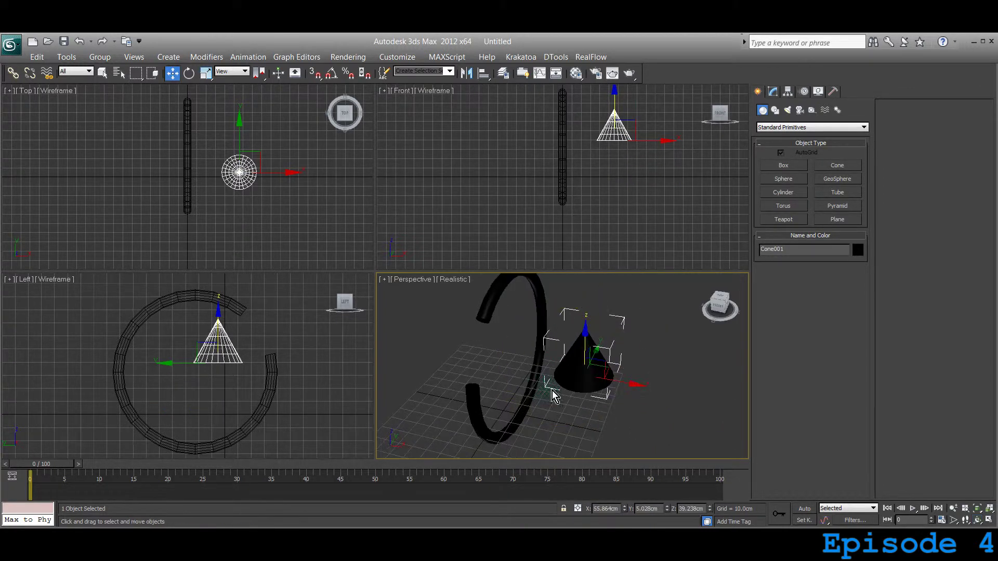
left_click_drag(609, 364, 475, 366)
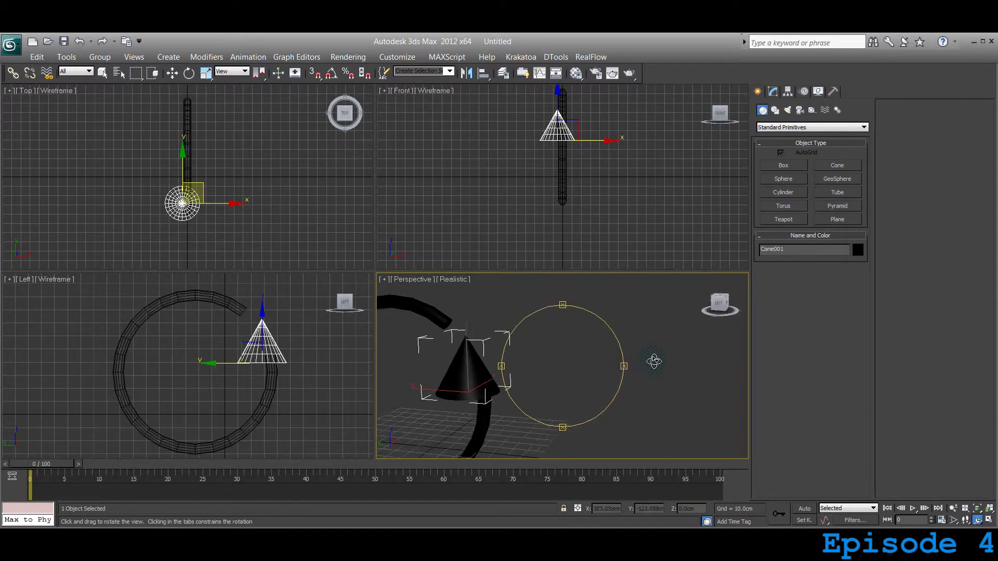
Slide the cone onto the circle's open end and maximize the Perspective viewport
left_click_drag(556, 384, 569, 395)
key("w")
left_click_drag(428, 390, 461, 392)
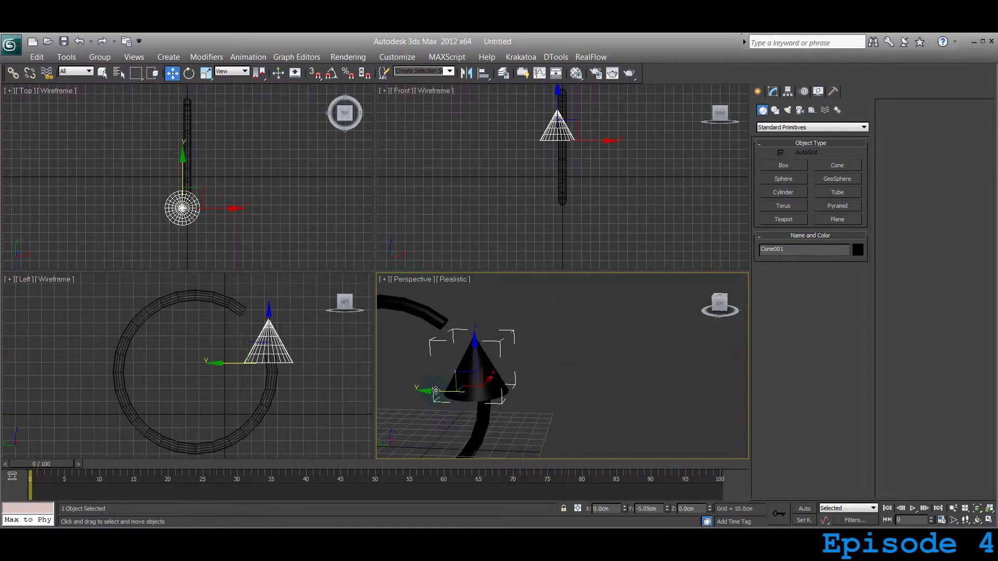
mouse_move(486, 430)
middle_mouse_down()
mouse_move(594, 383)
mouse_move(595, 416)
mouse_move(466, 374)
middle_mouse_up()
key("w")
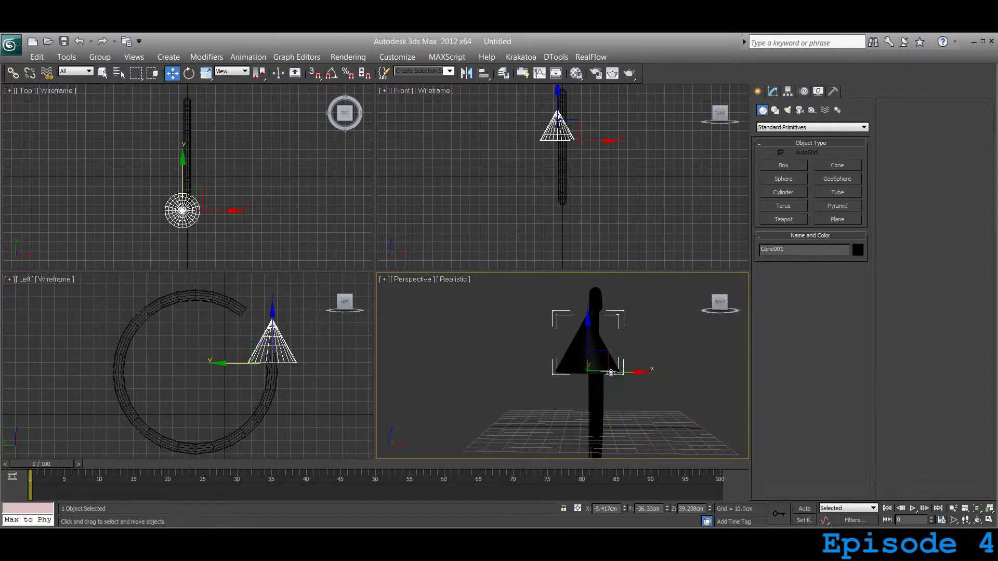
left_click_drag(614, 373, 624, 371)
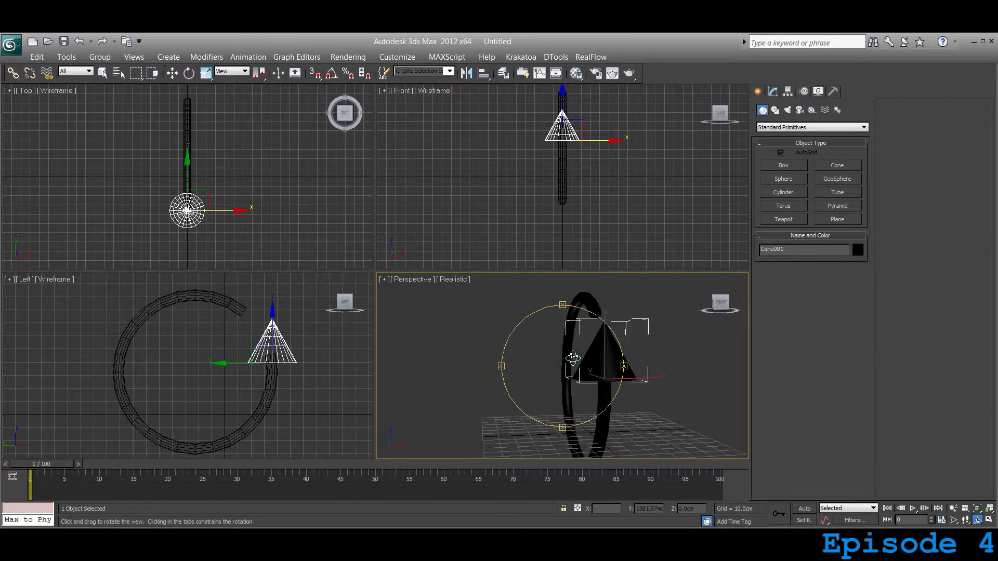
middle_click_drag(535, 395, 521, 385, "alt")
key("alt+w")
scroll(419, 323, "down", 3)
scroll(425, 326, "down", 2)
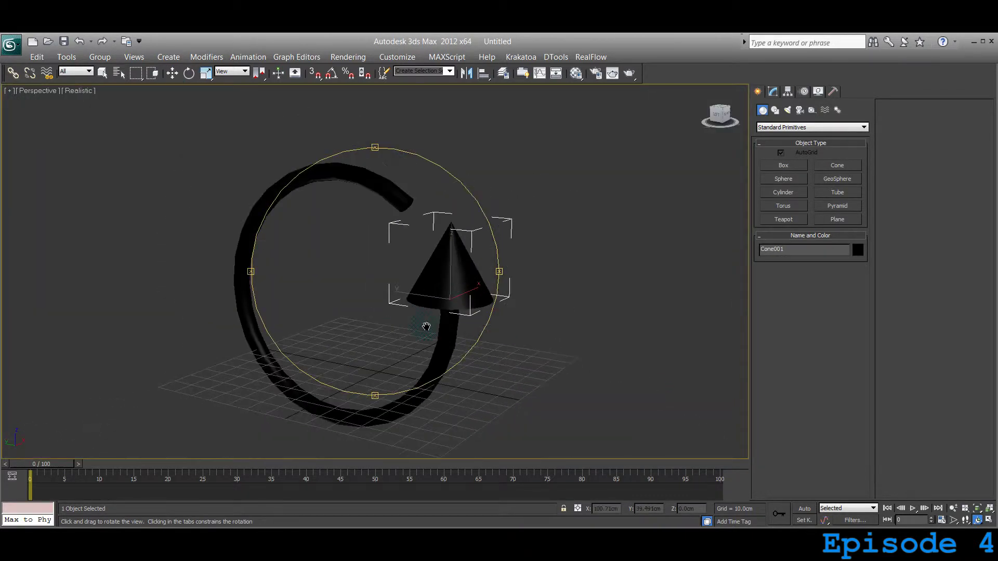
Link the thick circle as a child of the cone, then return to Select Object
key("w")
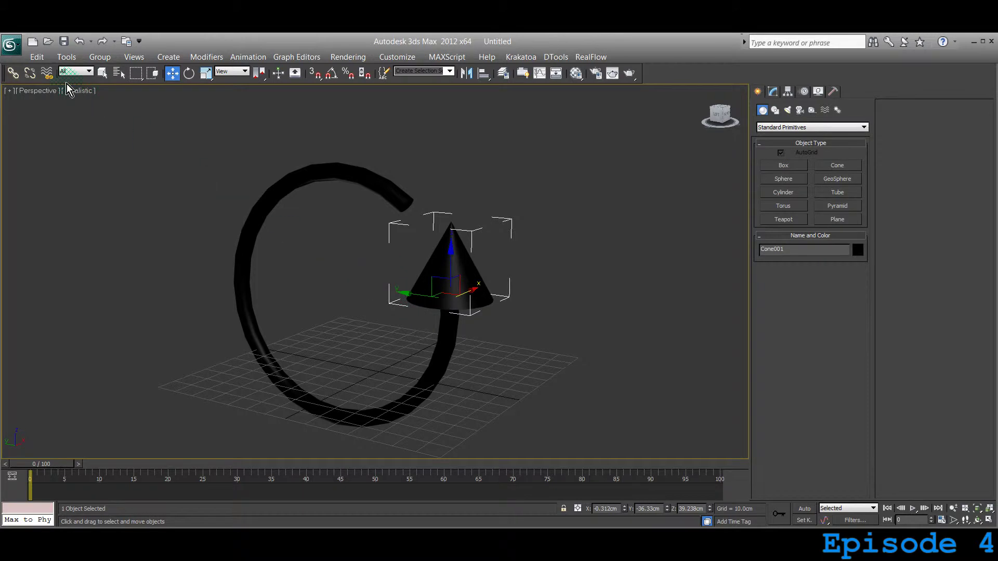
left_click(251, 247)
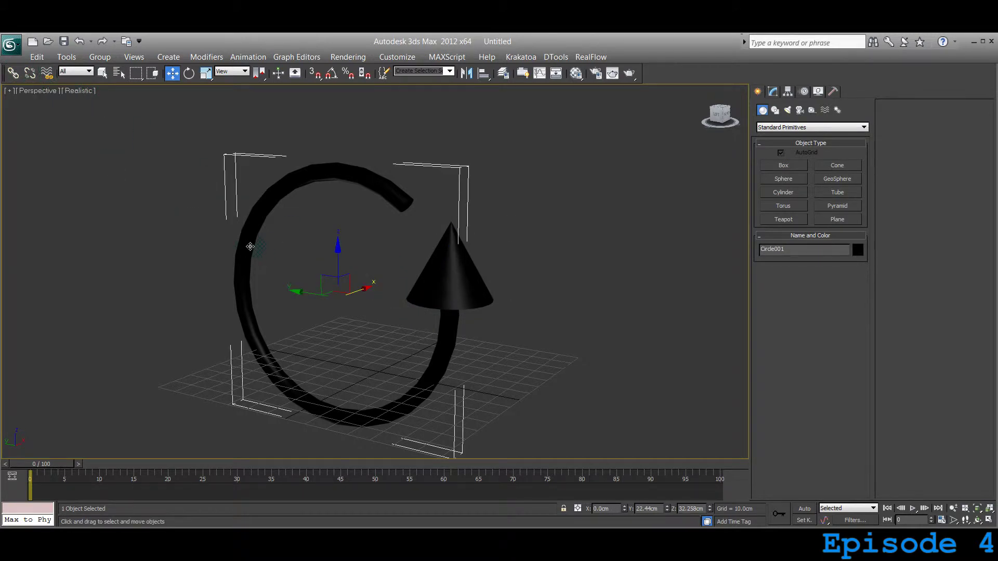
left_click(13, 73)
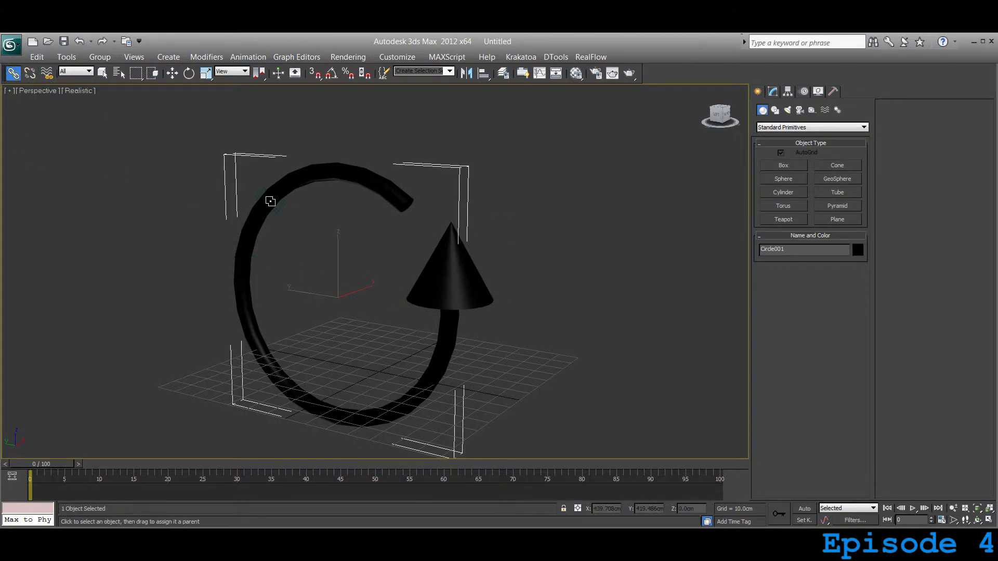
mouse_move(271, 202)
left_mouse_down()
mouse_move(474, 275)
mouse_move(461, 301)
left_mouse_up()
left_click(103, 72)
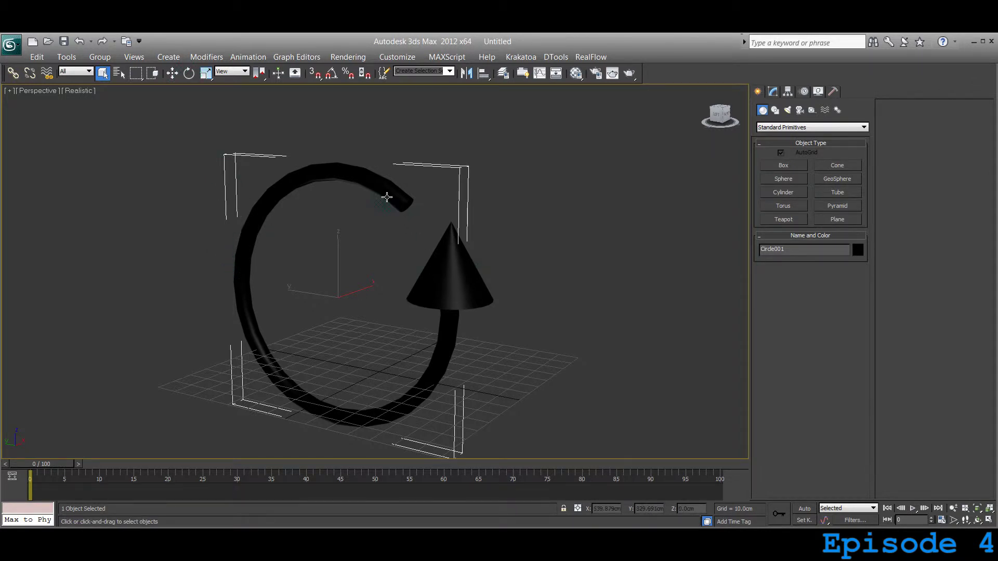
key("e")
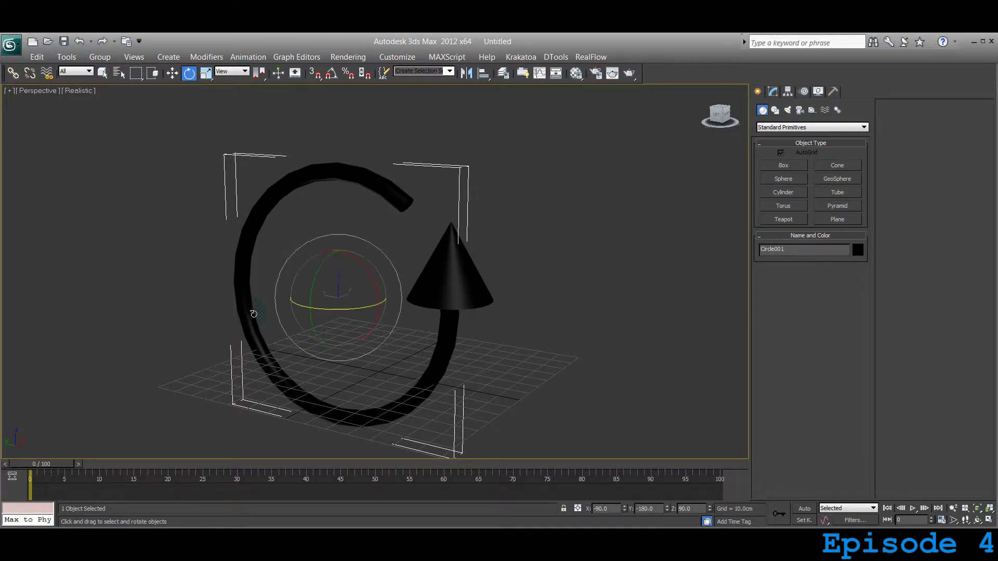
left_click_drag(362, 267, 481, 423)
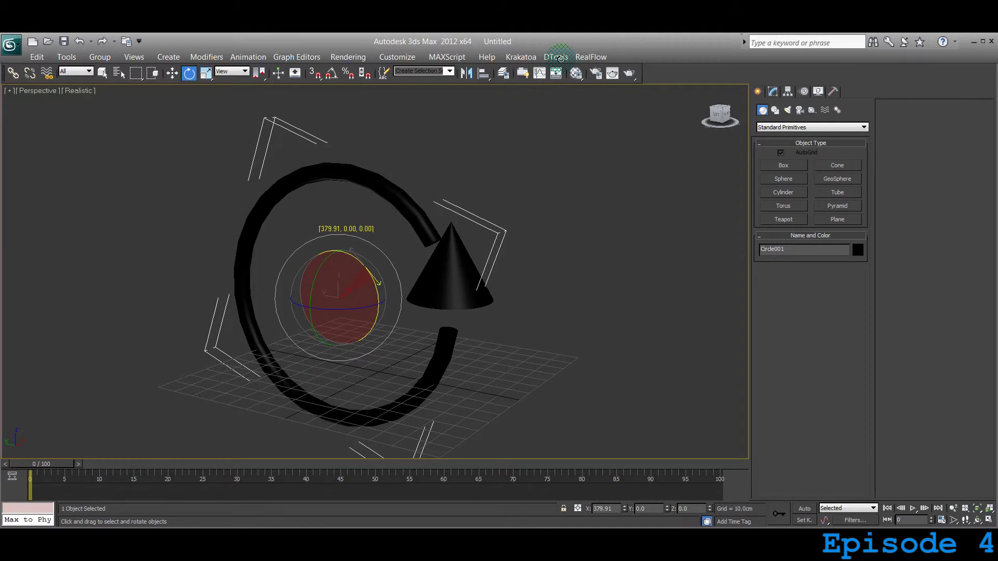
mouse_move(481, 424)
left_mouse_down()
mouse_move(355, 320)
mouse_move(383, 372)
left_mouse_up()
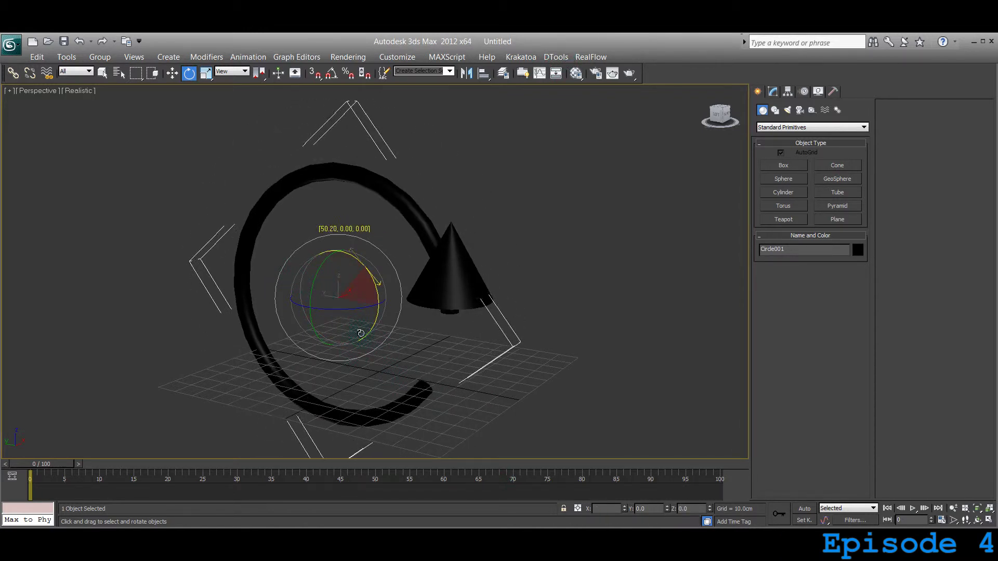
mouse_move(383, 372)
left_mouse_down()
mouse_move(337, 289)
mouse_move(340, 276)
left_mouse_up()
left_click(464, 272)
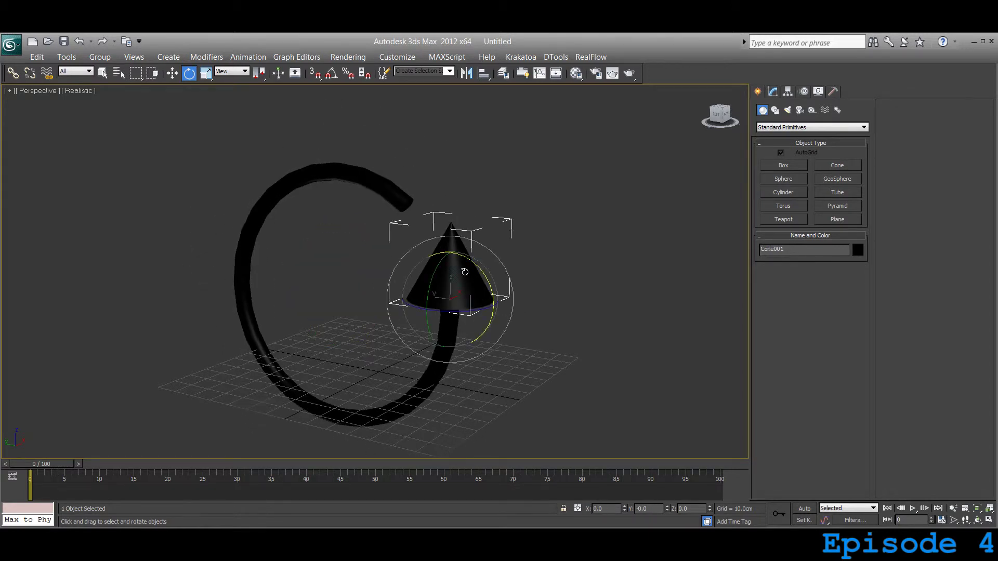
mouse_move(475, 265)
left_mouse_down()
mouse_move(584, 362)
mouse_move(330, 180)
mouse_move(417, 262)
mouse_move(383, 229)
mouse_move(401, 260)
left_mouse_up()
Link the cone as a child of the thick circle, then select the circle
left_click(140, 137)
left_click(13, 74)
left_click_drag(437, 254, 408, 407)
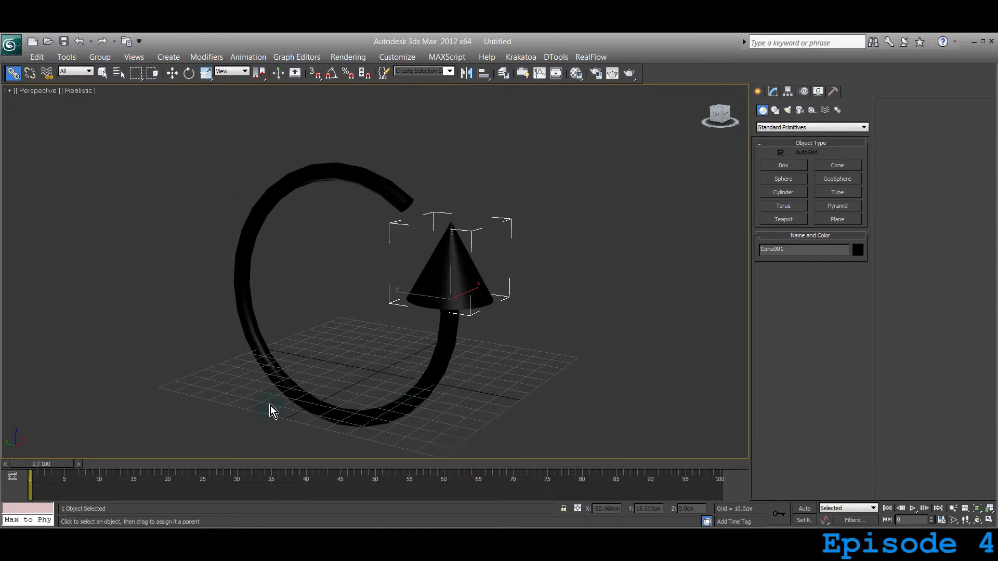
left_click(107, 74)
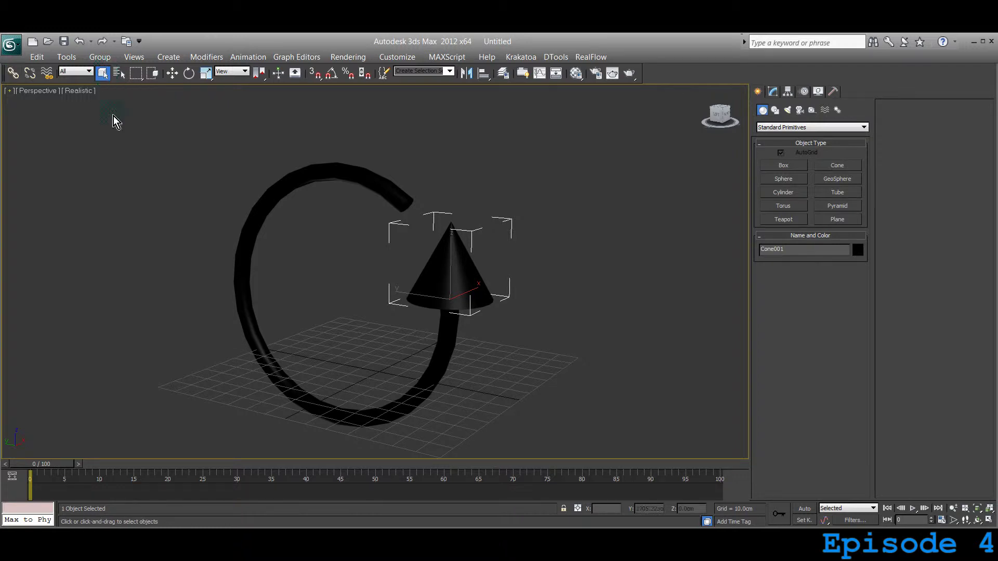
left_click(367, 189)
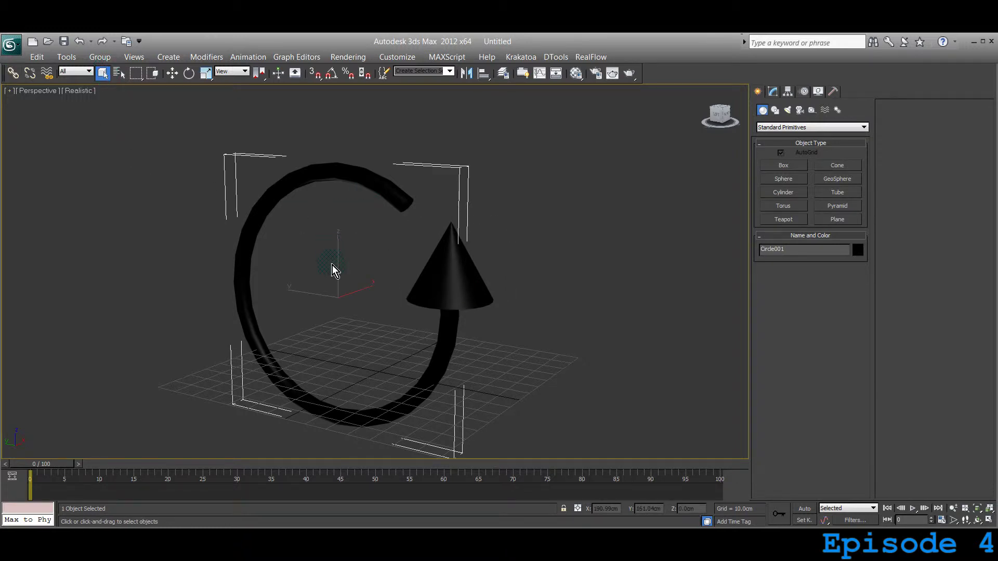
Rotate the circle and cone together about X, then orbit around the arrow
key("e")
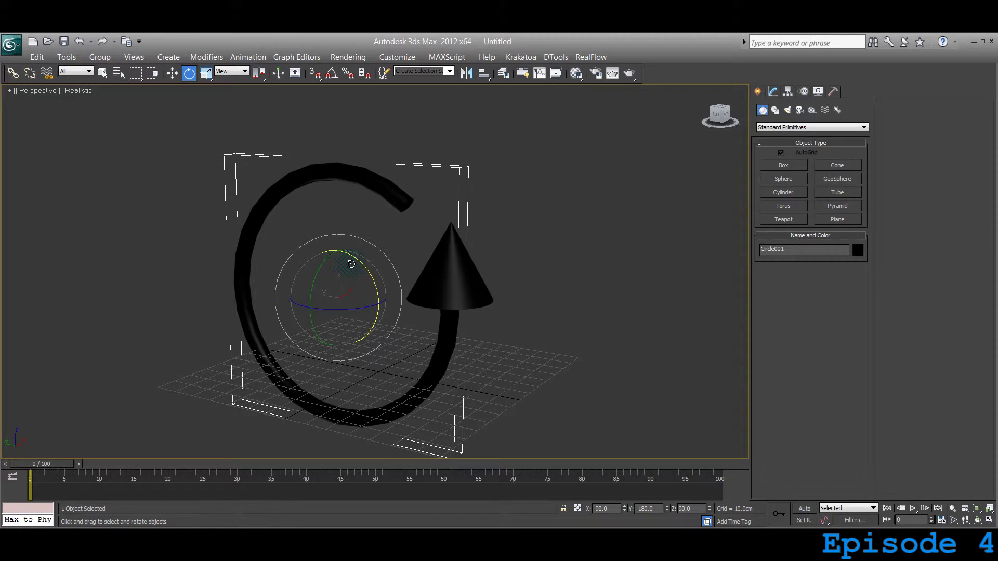
mouse_move(352, 265)
left_mouse_down()
mouse_move(523, 393)
mouse_move(193, 223)
left_mouse_up()
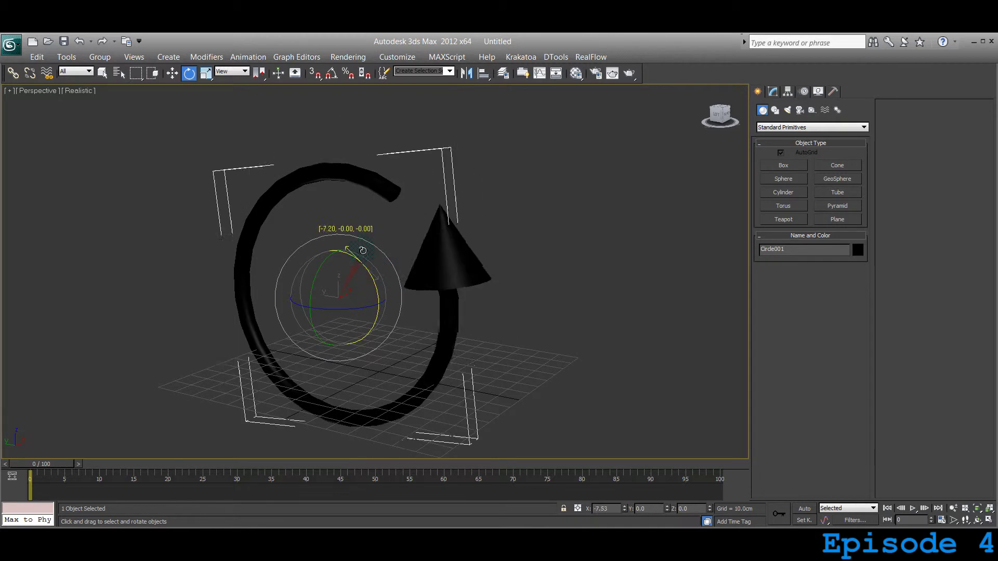
left_click_drag(192, 223, 596, 434)
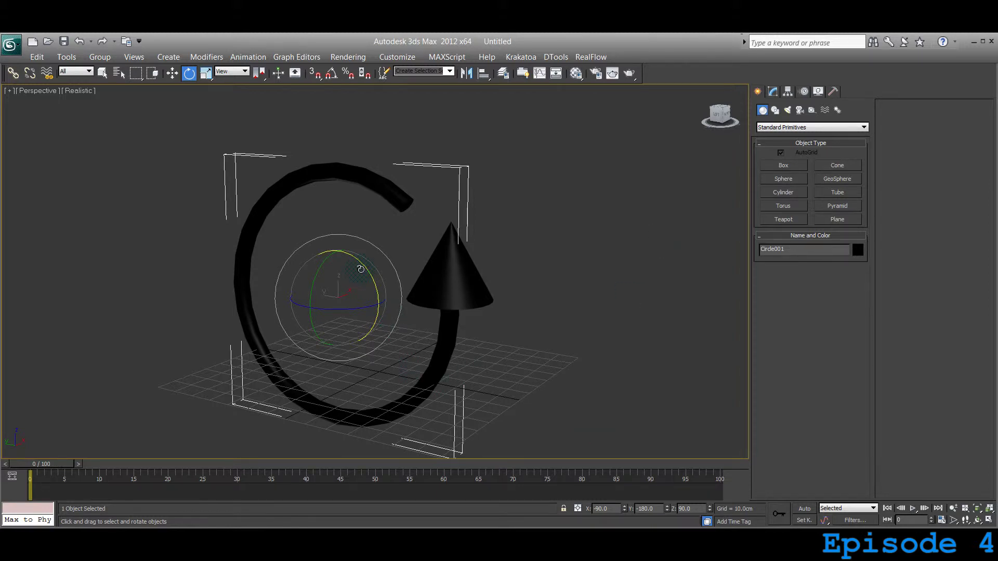
mouse_move(363, 267)
left_mouse_down()
mouse_move(498, 425)
mouse_move(420, 263)
left_mouse_up()
key("ctrl+r")
mouse_move(335, 314)
left_mouse_down()
mouse_move(411, 300)
mouse_move(340, 268)
mouse_move(384, 290)
mouse_move(458, 285)
left_mouse_up()
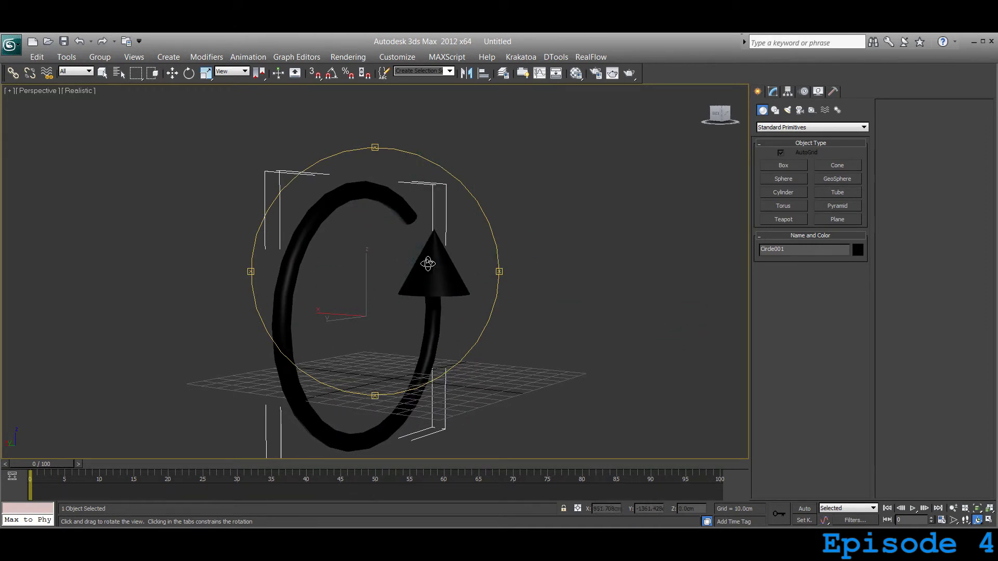
mouse_move(428, 264)
left_mouse_down()
mouse_move(383, 287)
mouse_move(341, 294)
mouse_move(280, 280)
mouse_move(250, 238)
mouse_move(260, 267)
mouse_move(372, 289)
mouse_move(432, 256)
mouse_move(352, 292)
mouse_move(263, 214)
mouse_move(409, 273)
mouse_move(352, 305)
mouse_move(325, 294)
mouse_move(398, 283)
mouse_move(383, 276)
left_mouse_up()
key("e")
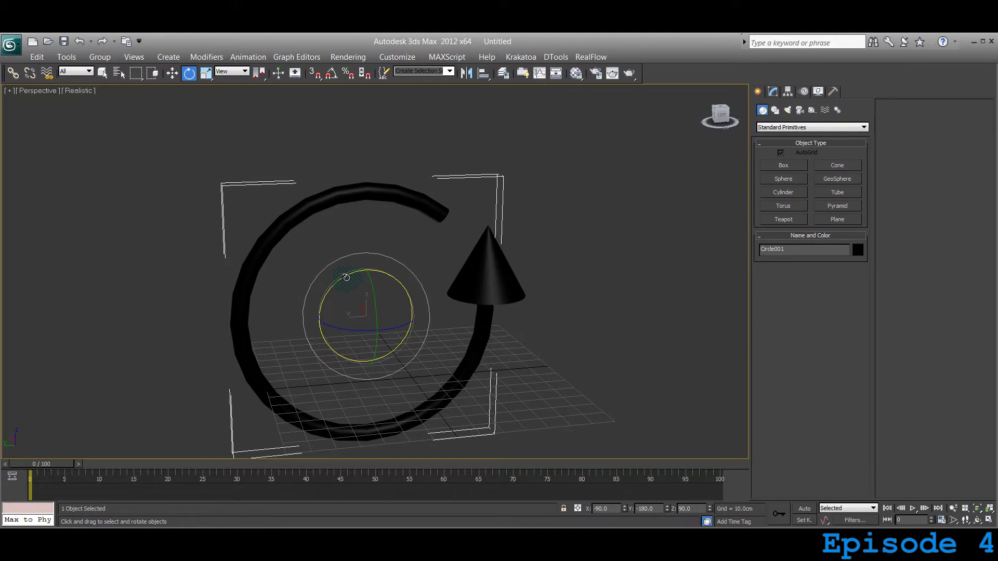
left_click_drag(346, 278, 455, 233)
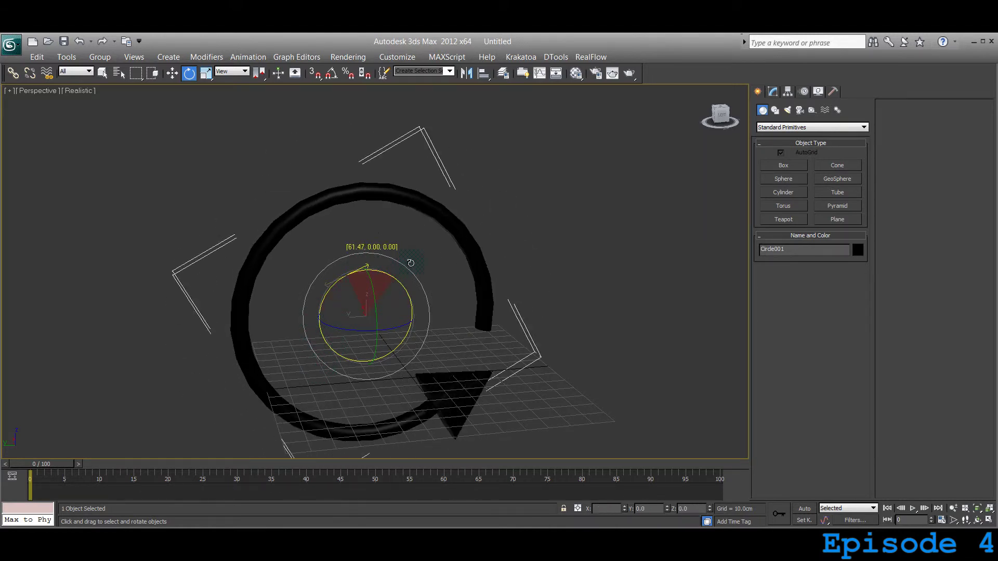
mouse_move(456, 233)
left_mouse_down()
mouse_move(450, 224)
mouse_move(430, 261)
left_mouse_up()
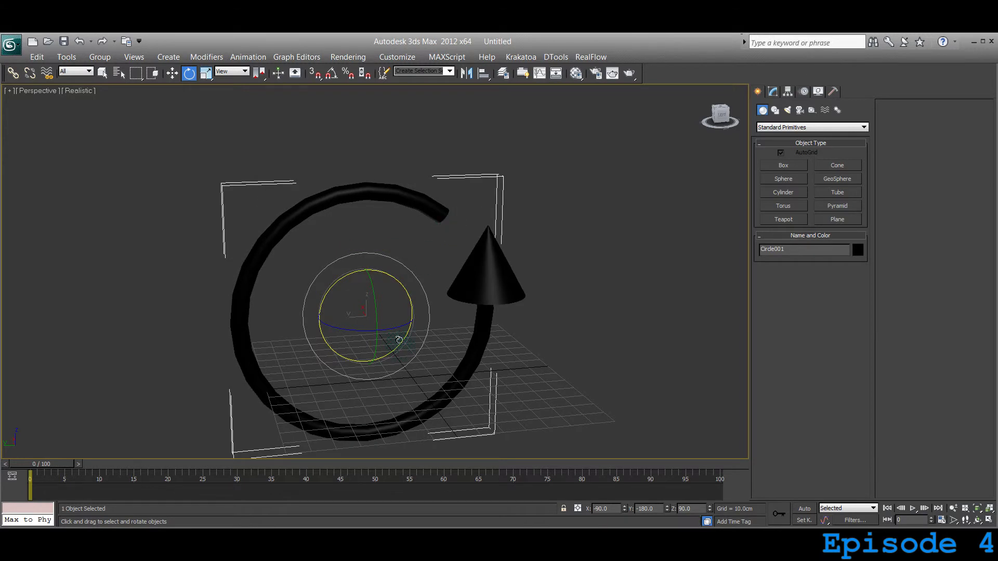
mouse_move(397, 323)
left_mouse_down()
mouse_move(298, 324)
mouse_move(314, 324)
left_mouse_up()
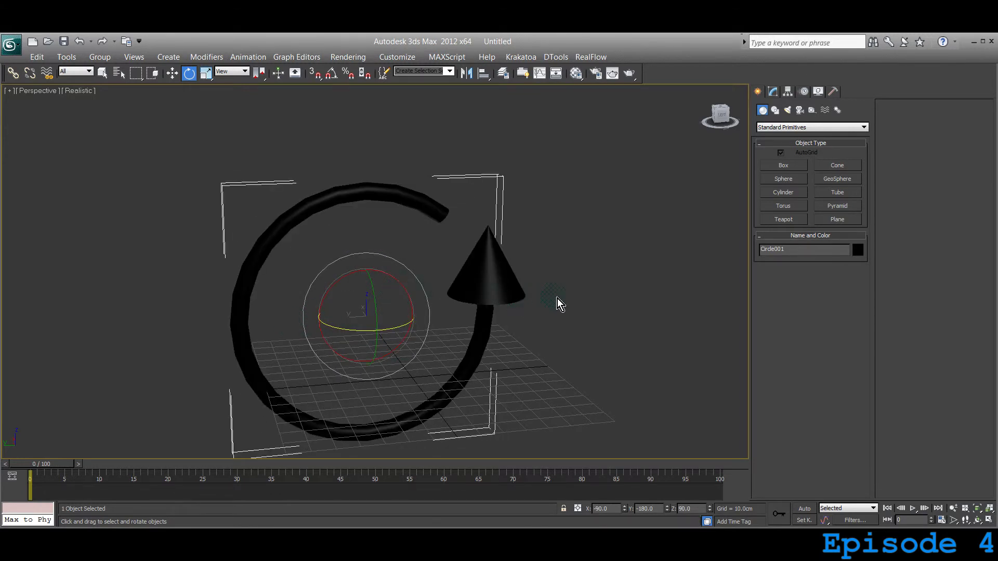
left_click(500, 284)
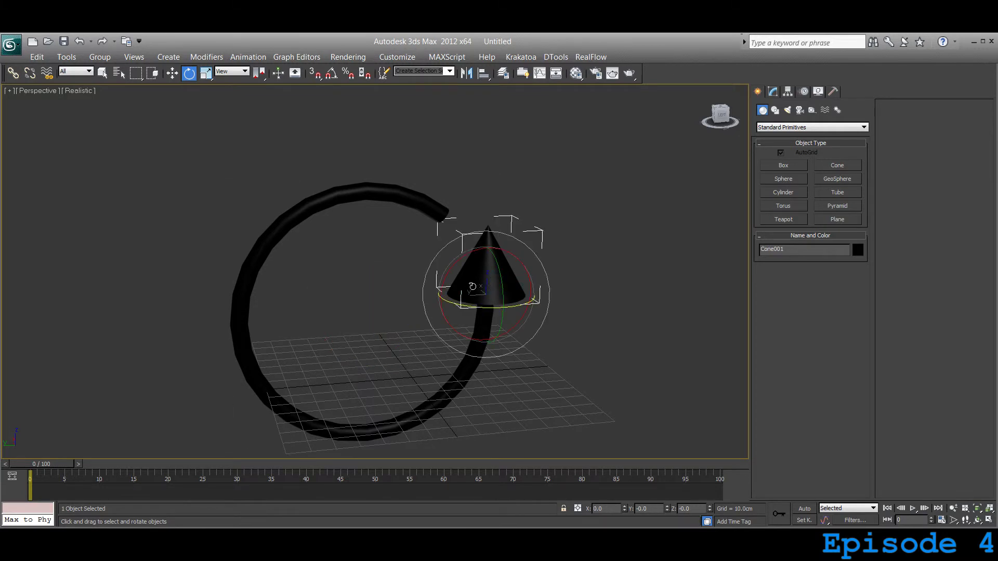